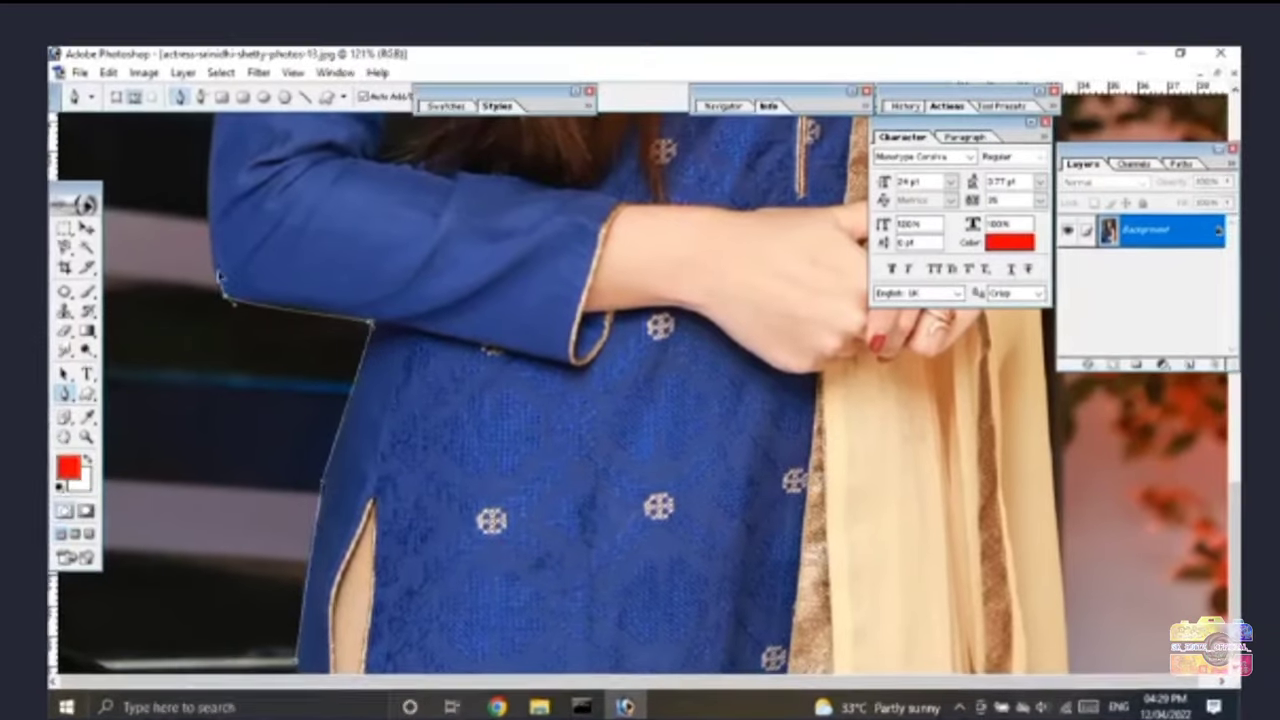
- Trace Pen anchors along the sleeve edge and curve the outline over the head and hair
click(218, 296)
scroll(203, 268, up, 5)
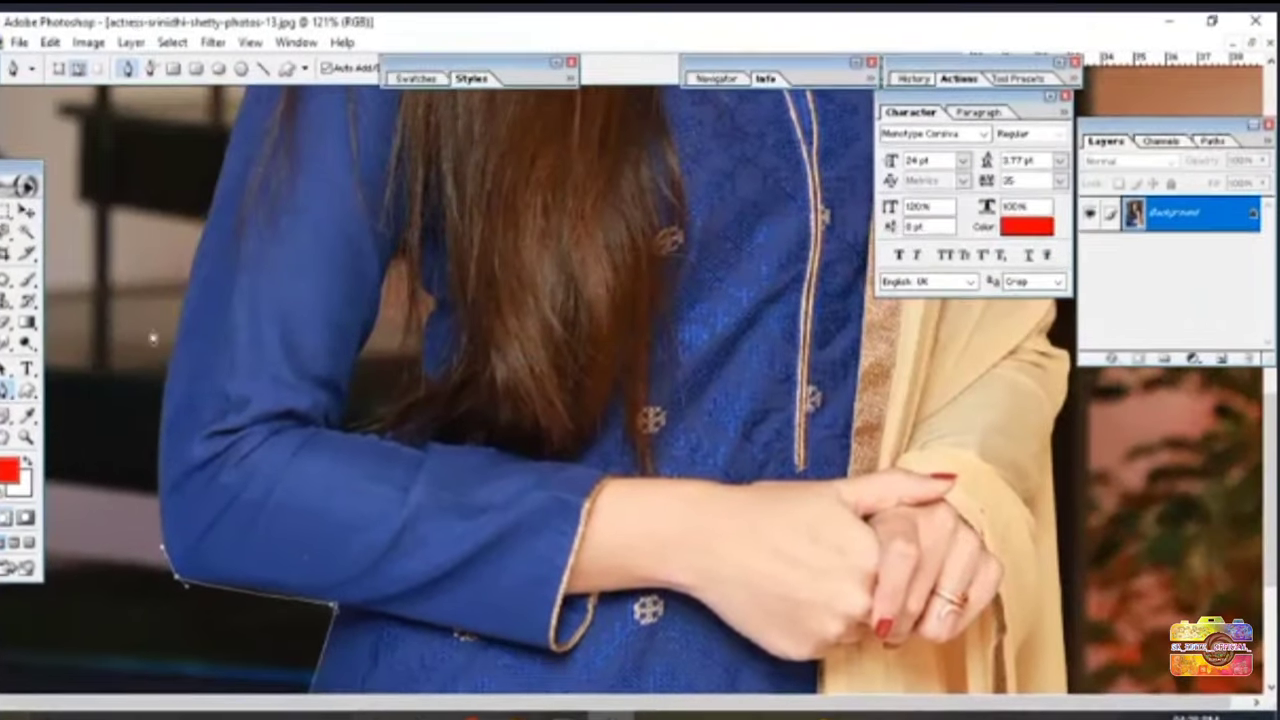
drag(228, 157, 268, 470)
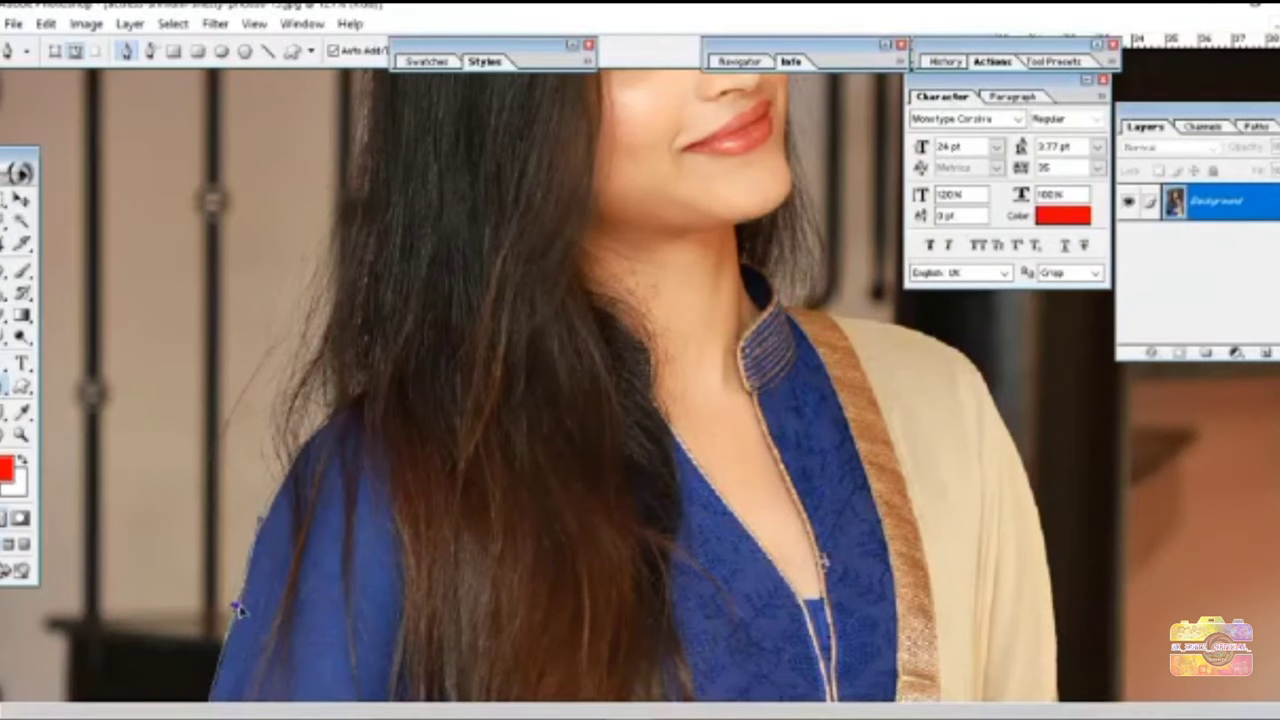
click(285, 522)
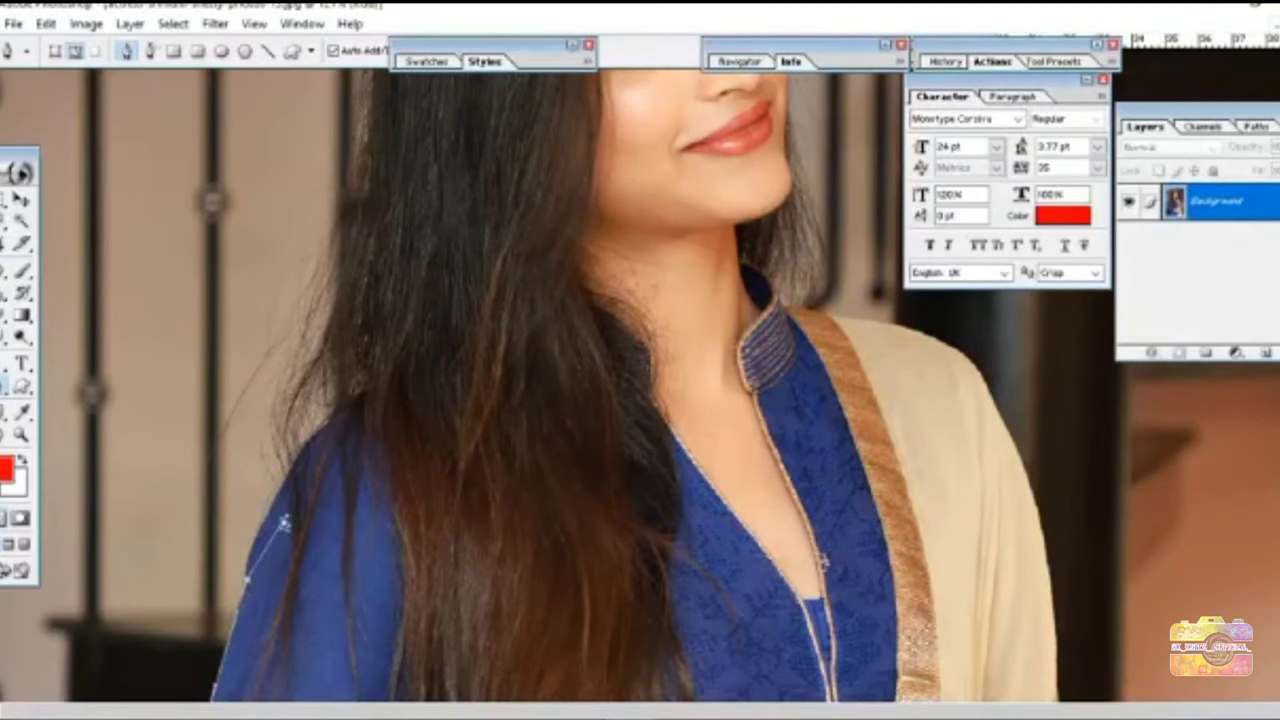
scroll(305, 462, up, 3)
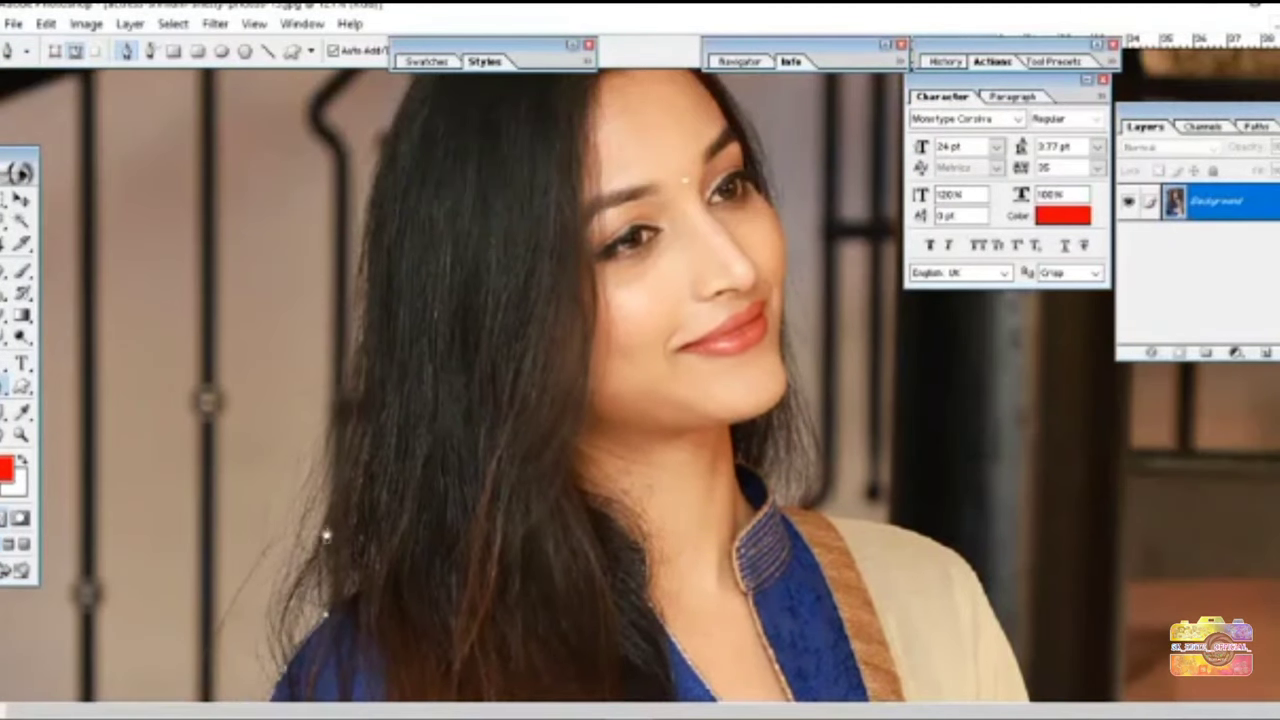
drag(358, 352, 353, 505)
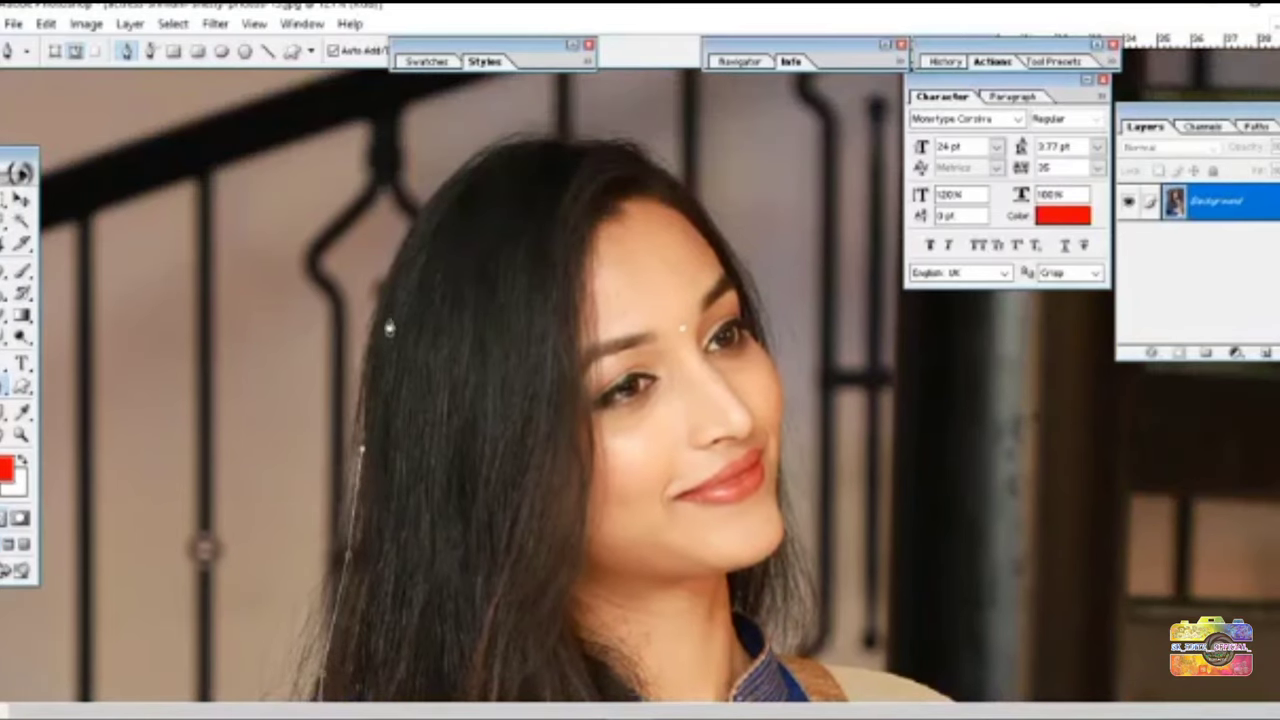
drag(636, 156, 820, 233)
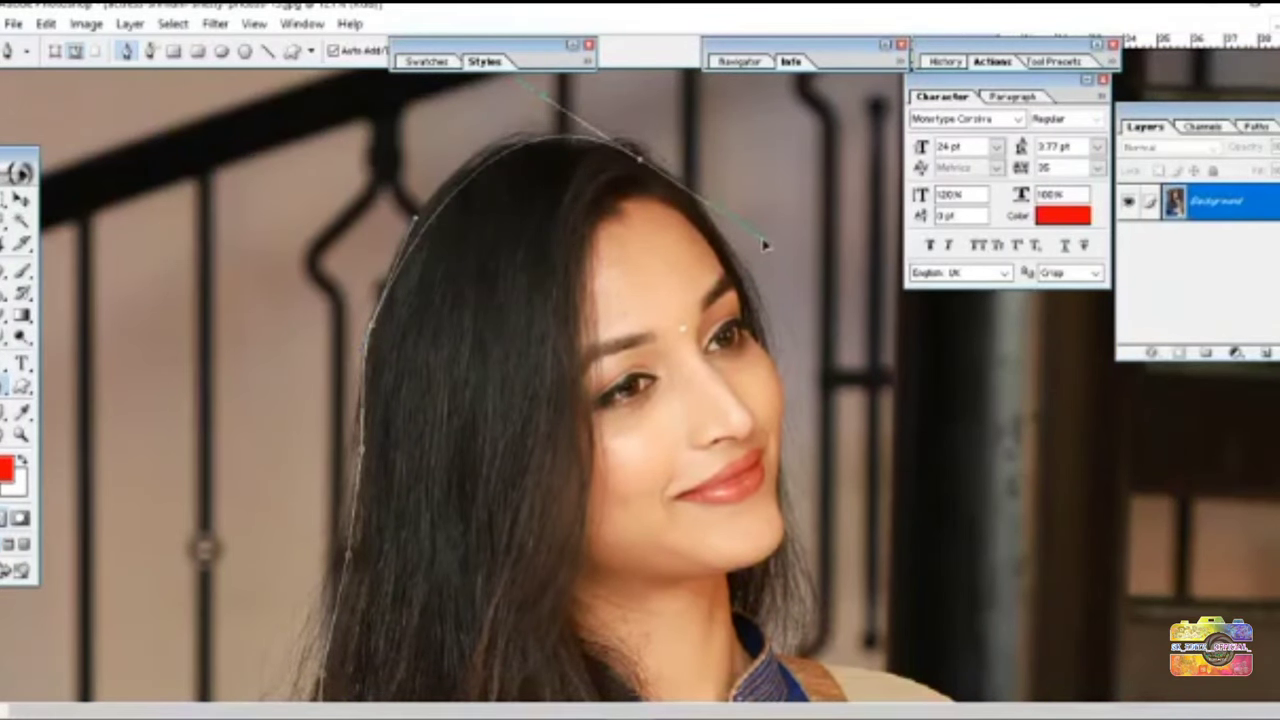
drag(746, 265, 770, 360)
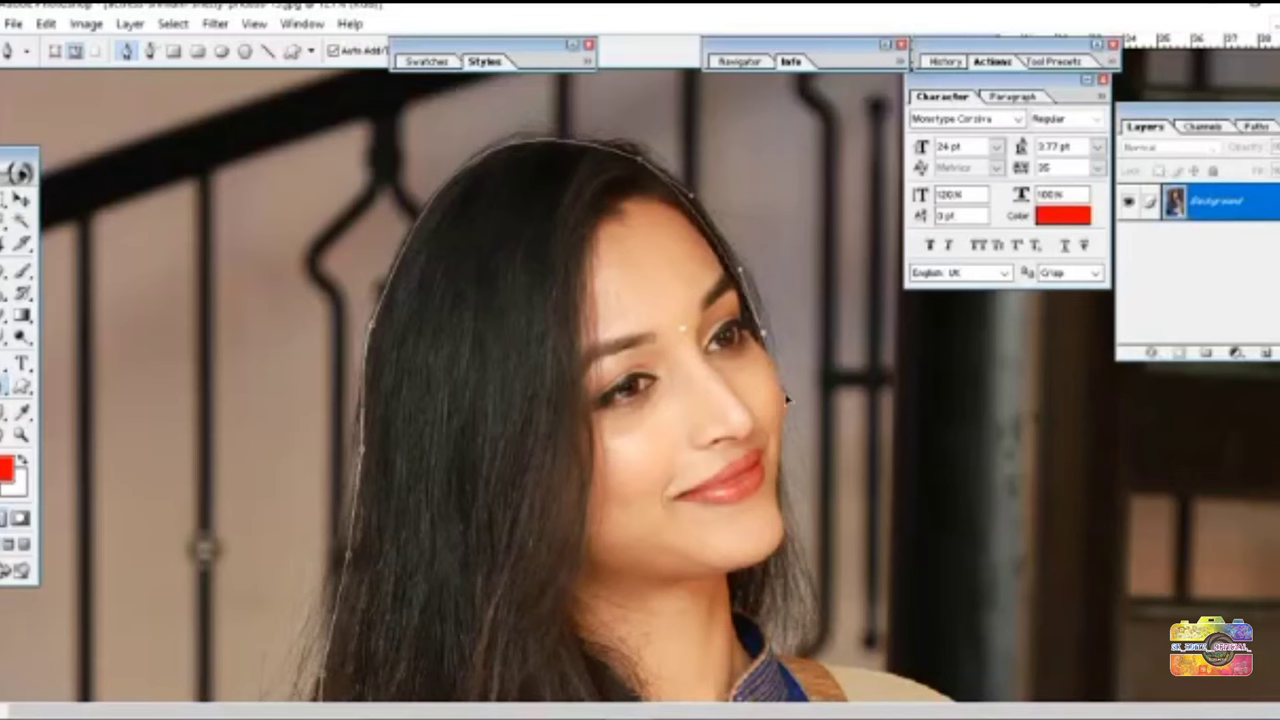
- Continue the outline down the shoulder and close it across the dress hem, then load it as a selection
key(ctrl+plus)
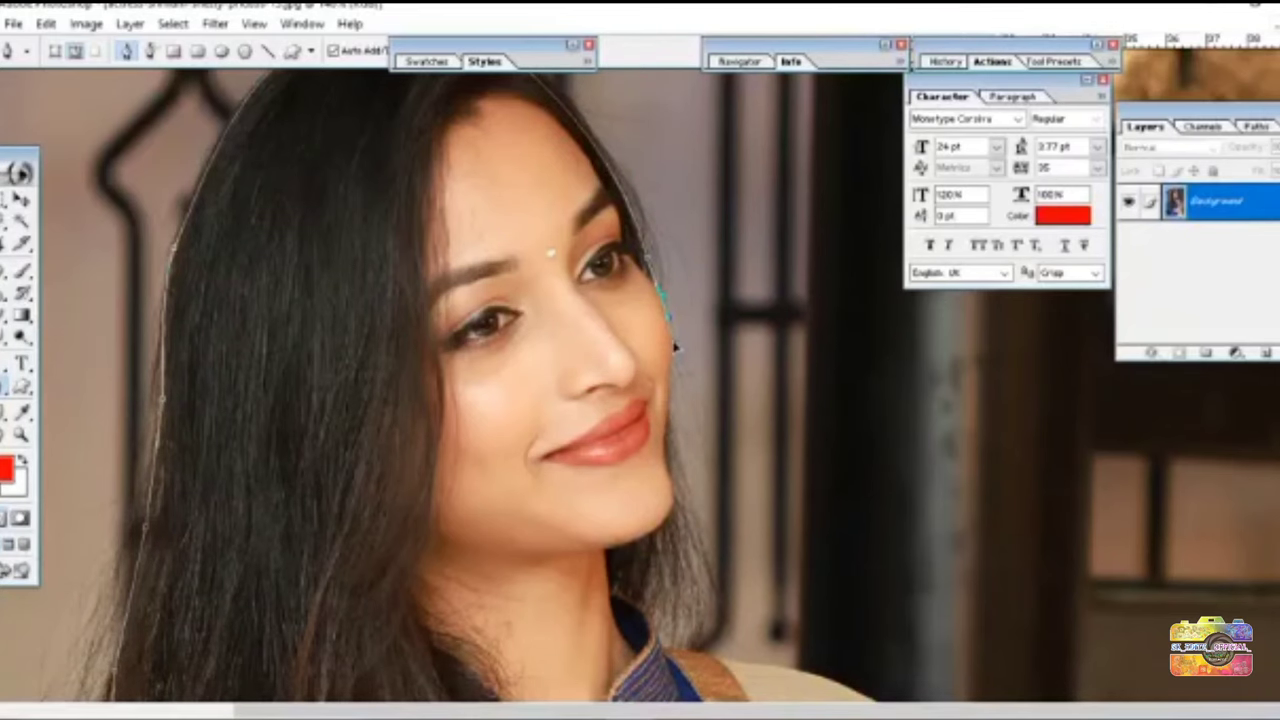
scroll(673, 430, down, 2)
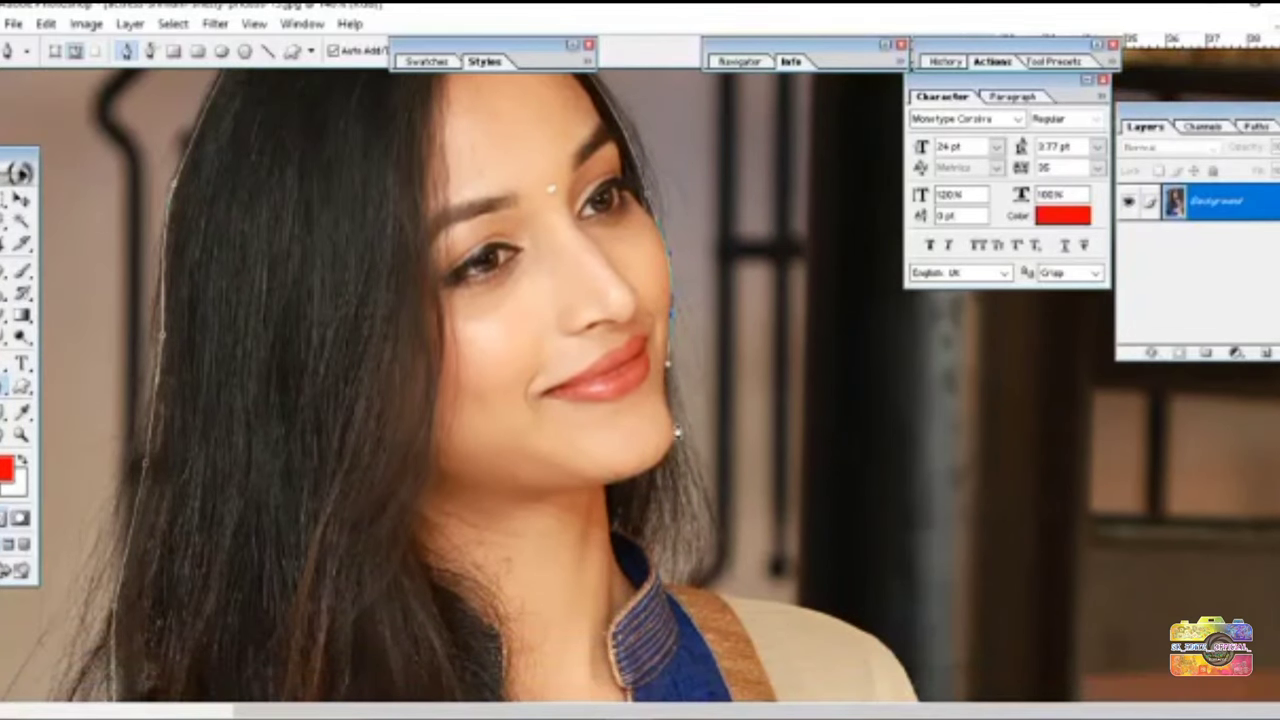
scroll(675, 447, down, 1)
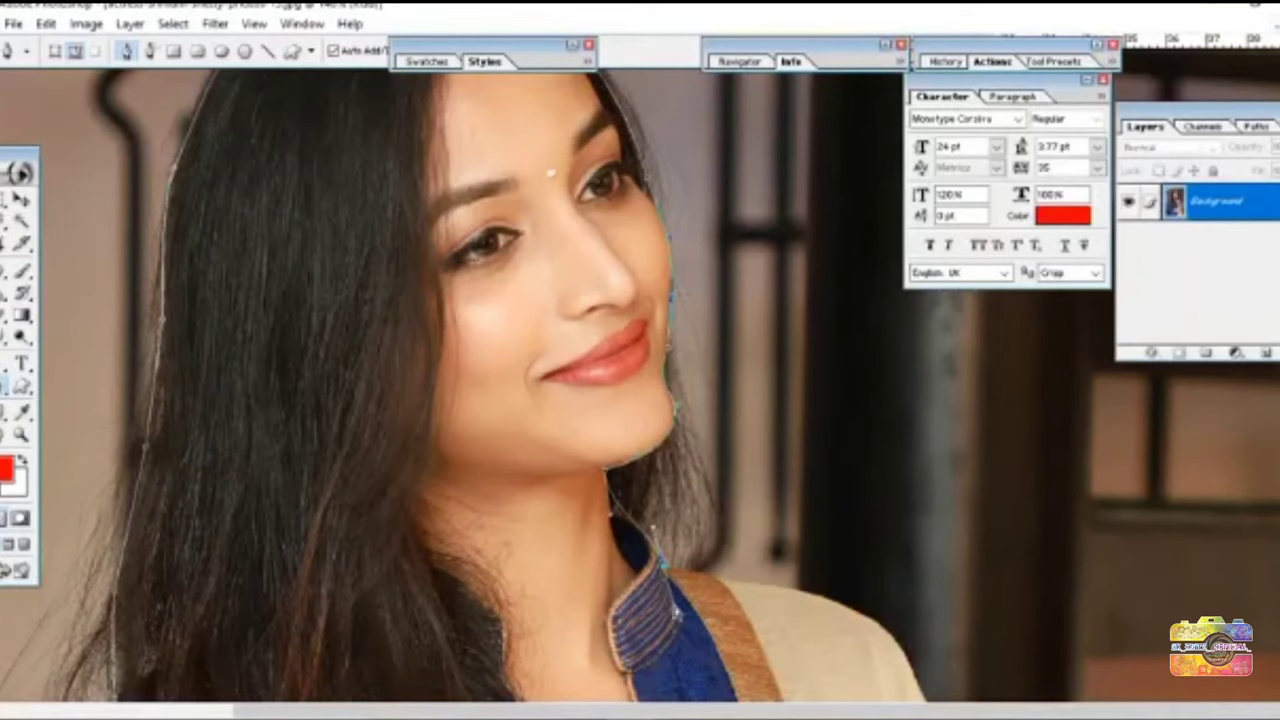
scroll(841, 582, down, 5)
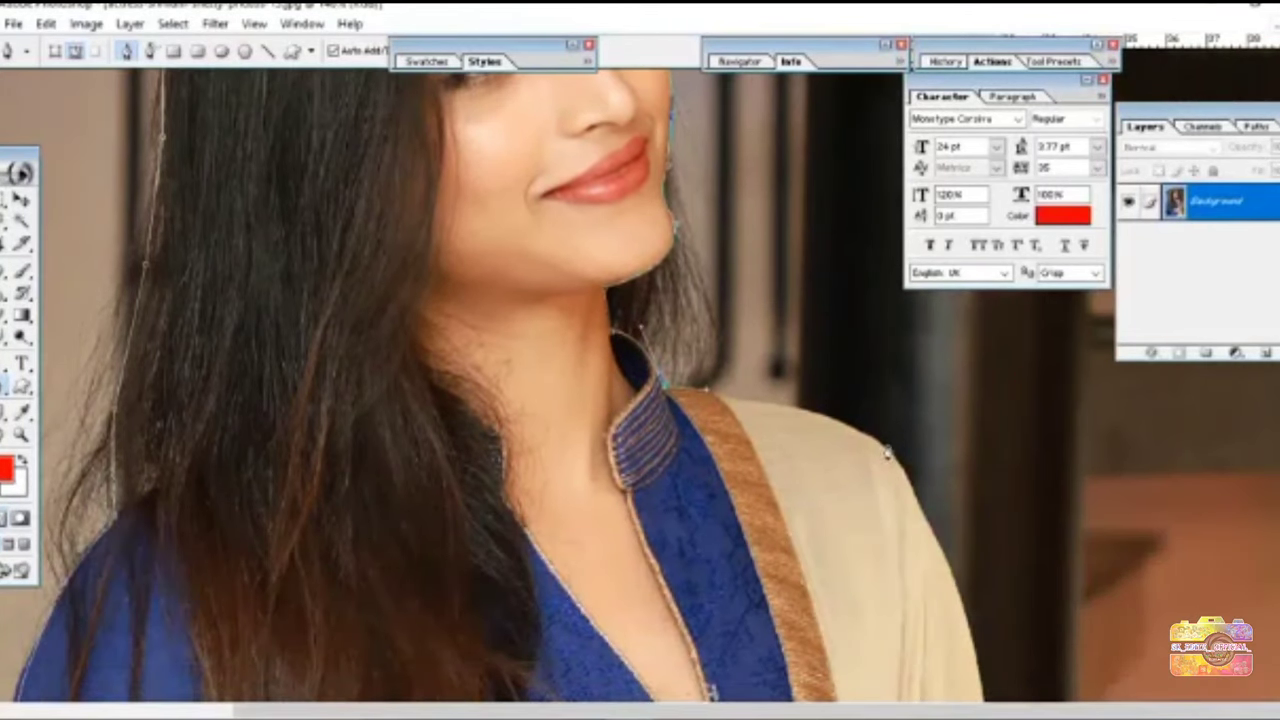
drag(859, 440, 966, 508)
alt+click(859, 440)
scroll(884, 452, down, 2)
scroll(971, 509, down, 5)
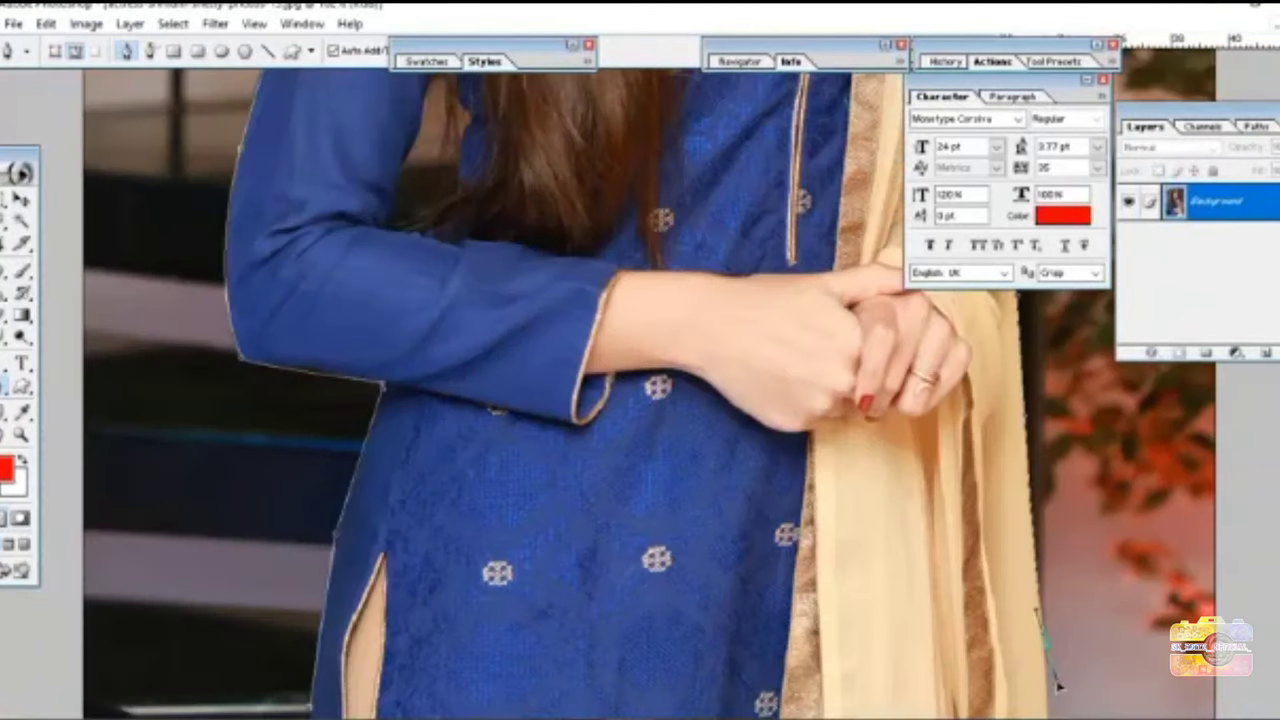
click(310, 712)
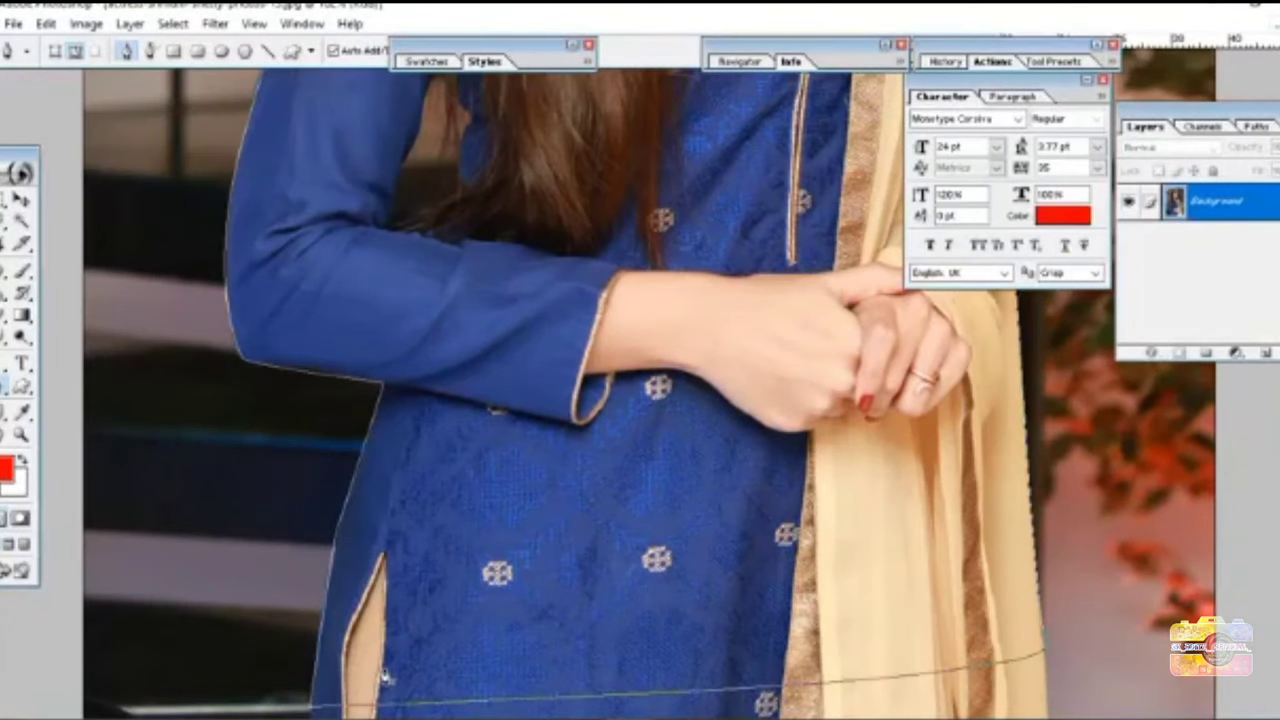
key(ctrl+Return)
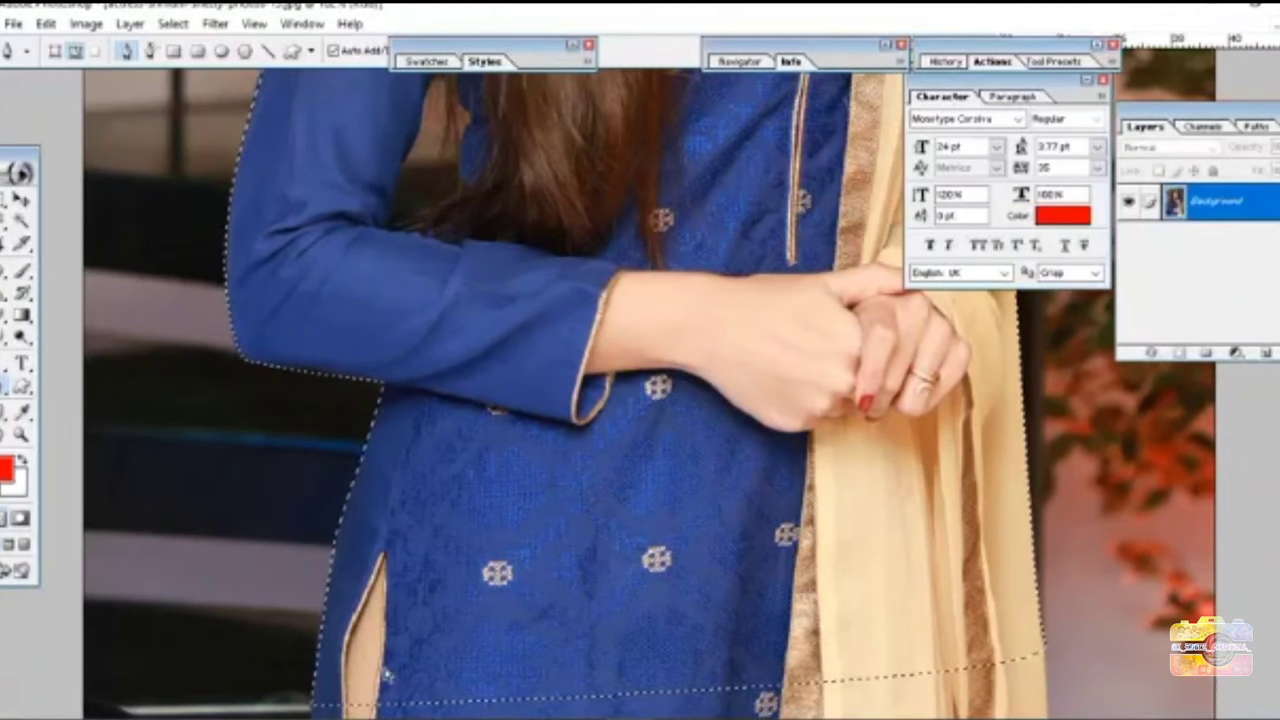
key(ctrl+0)
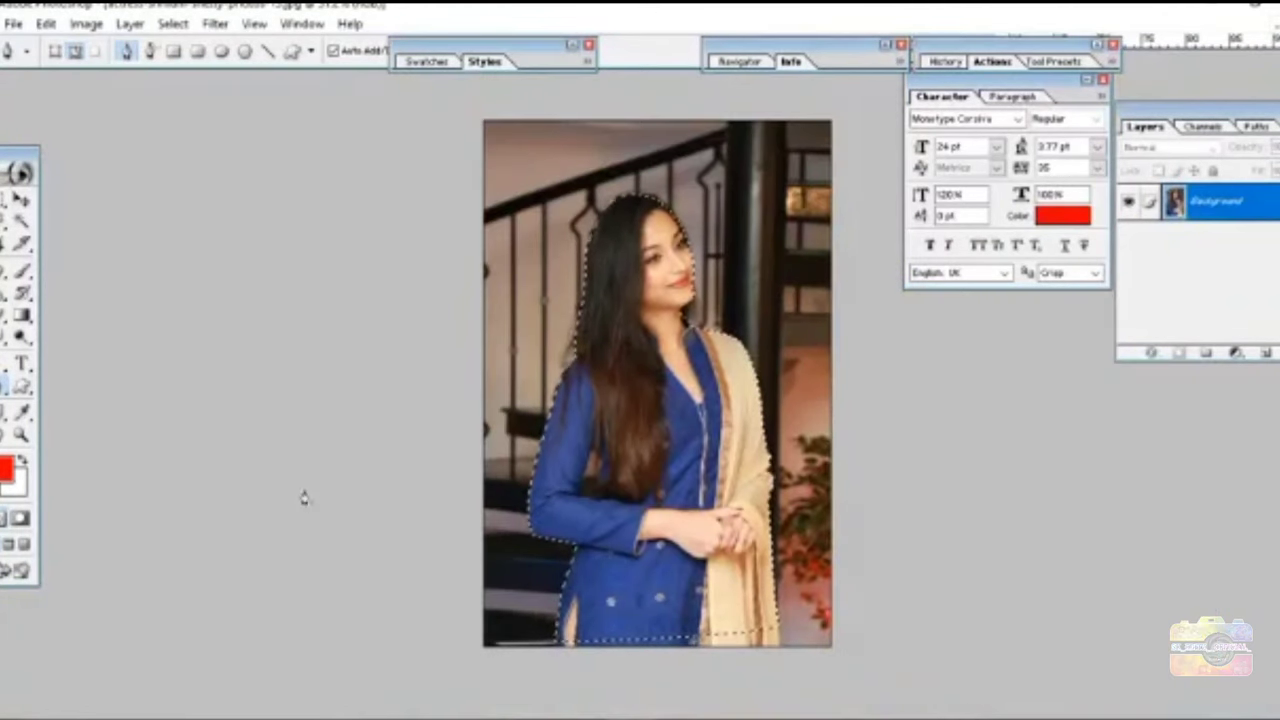
- Copy the woman onto her own layer, hide the Background, and open the neon brick wall image
key(ctrl+j)
click(1129, 238)
key(f)
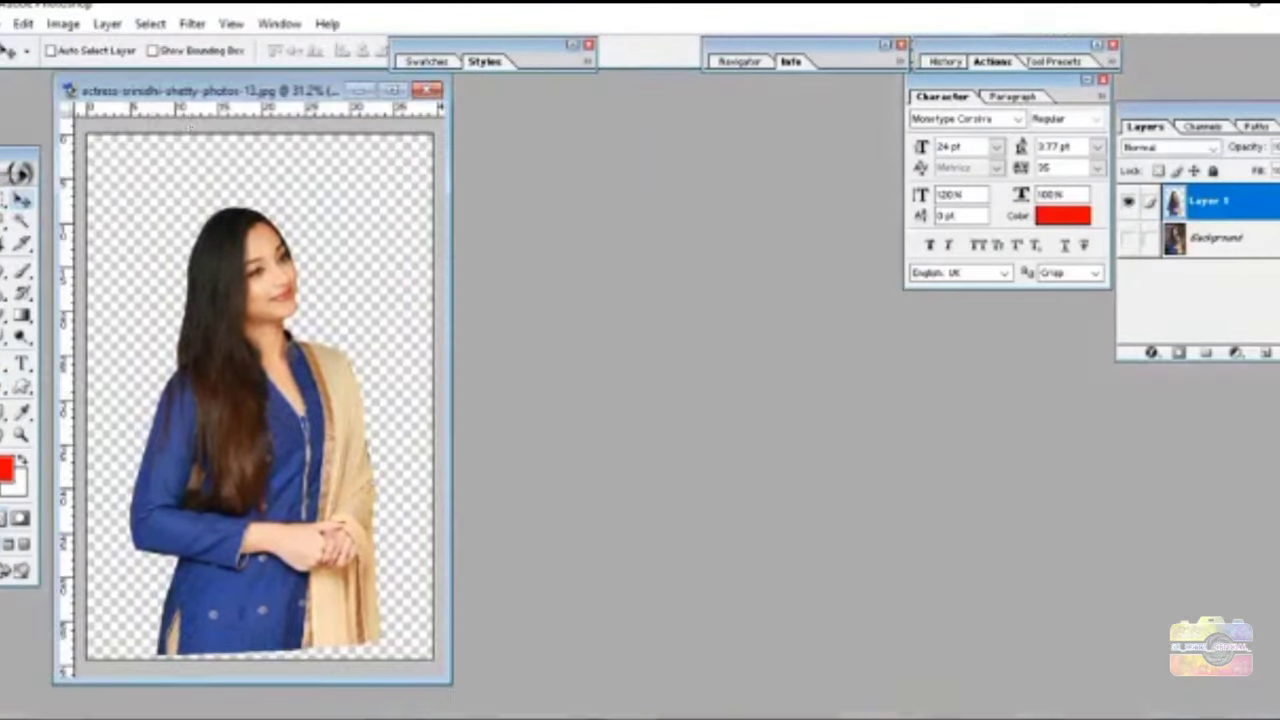
key(ctrl+o)
click(626, 317)
click(771, 447)
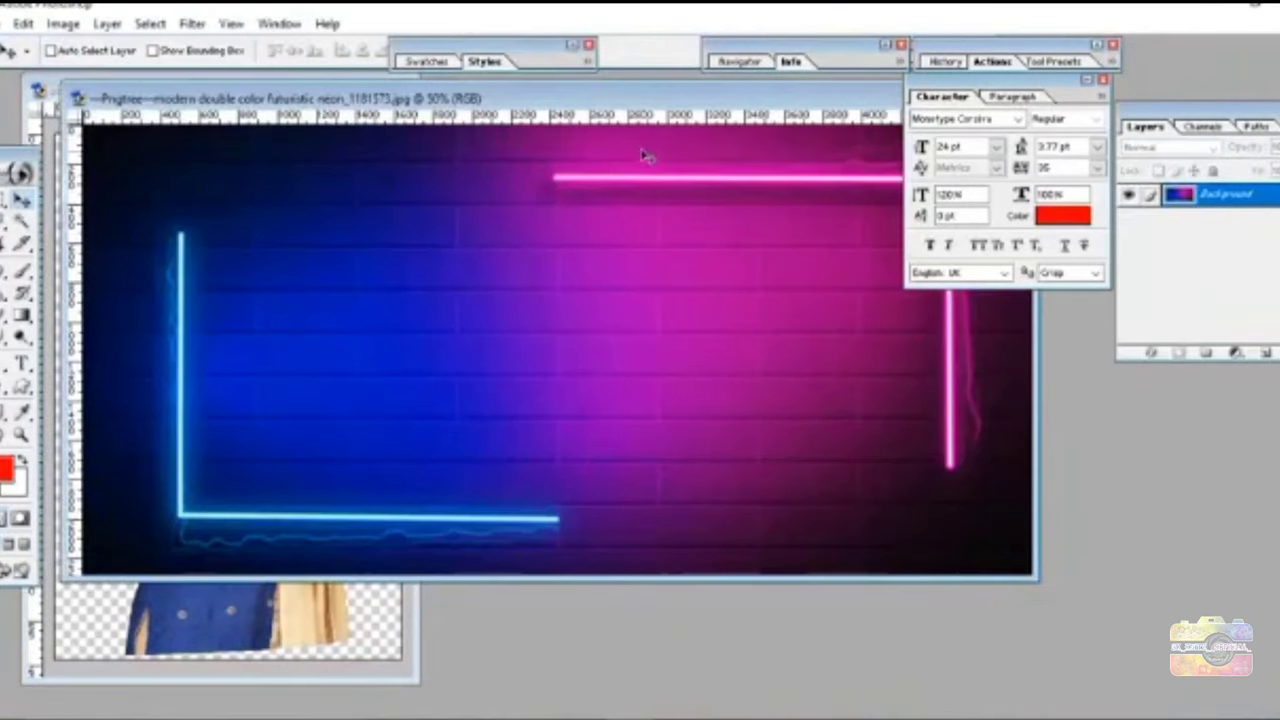
- Create a new blank document 8 inches wide by 3.7 inches high
click(5, 23)
double_click(416, 383)
text(8)
click(510, 381)
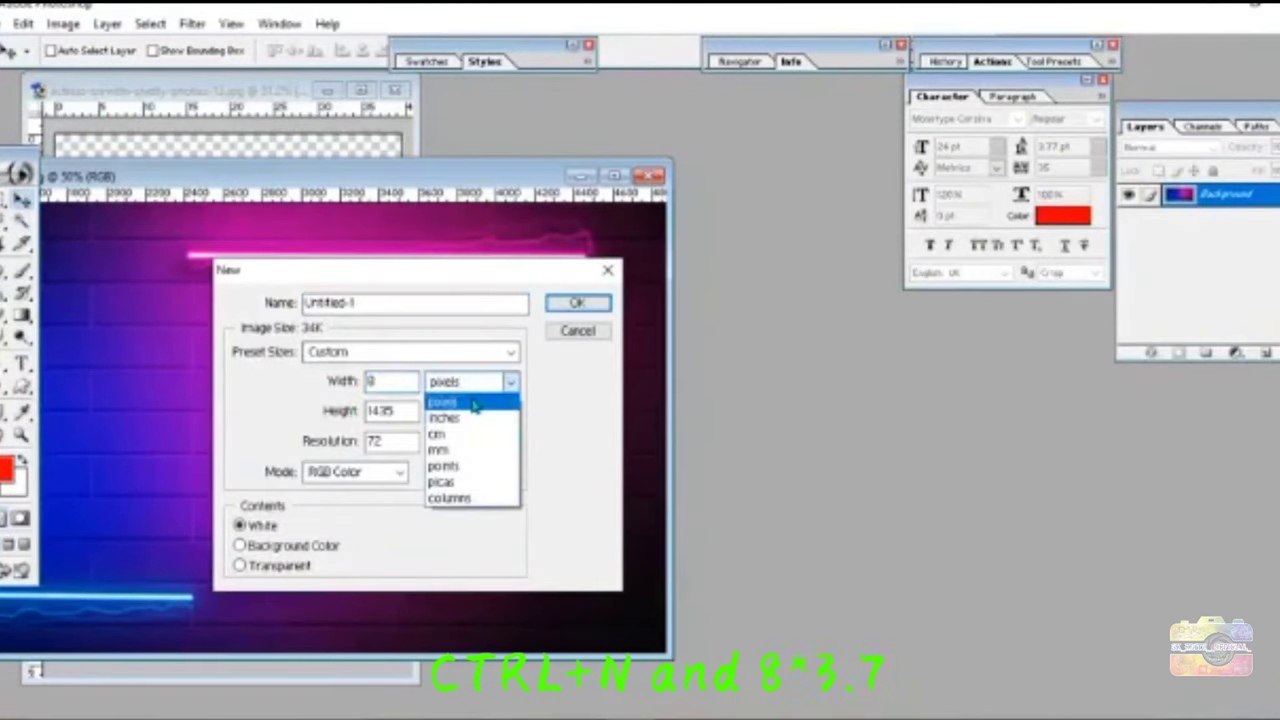
click(445, 420)
text(.7)
click(510, 411)
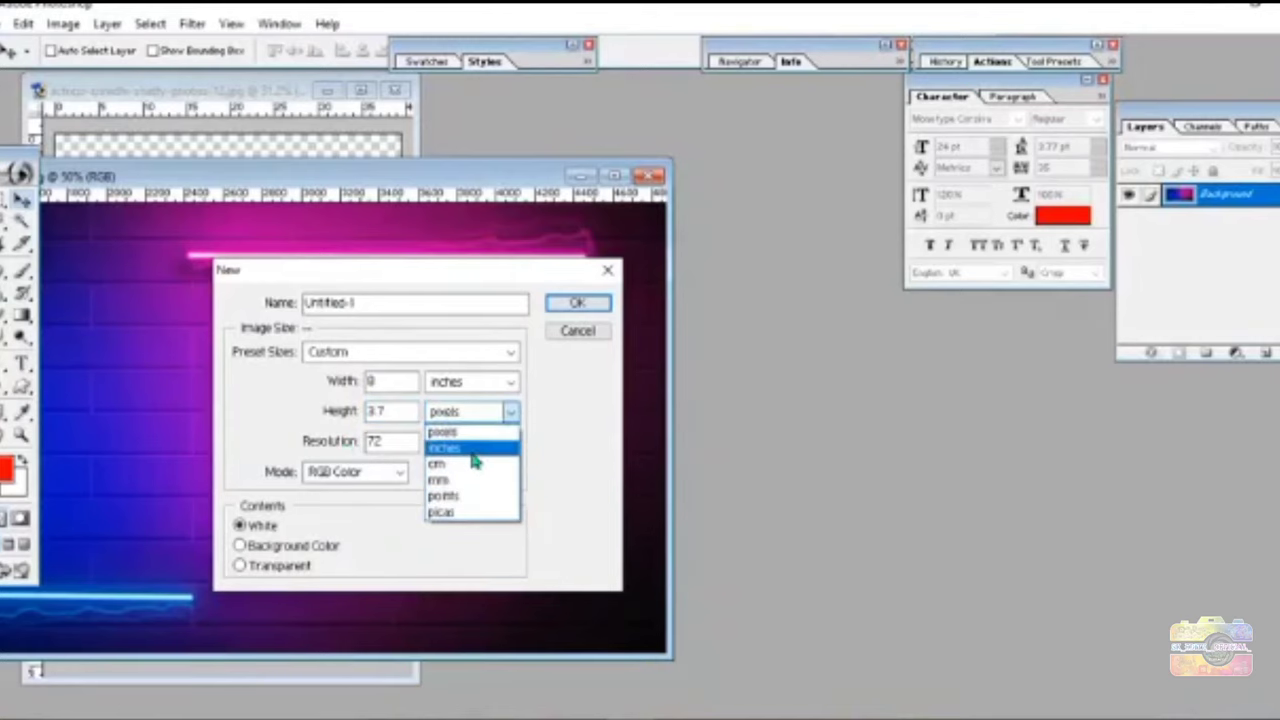
click(450, 449)
double_click(390, 441)
text(450)
key(Return)
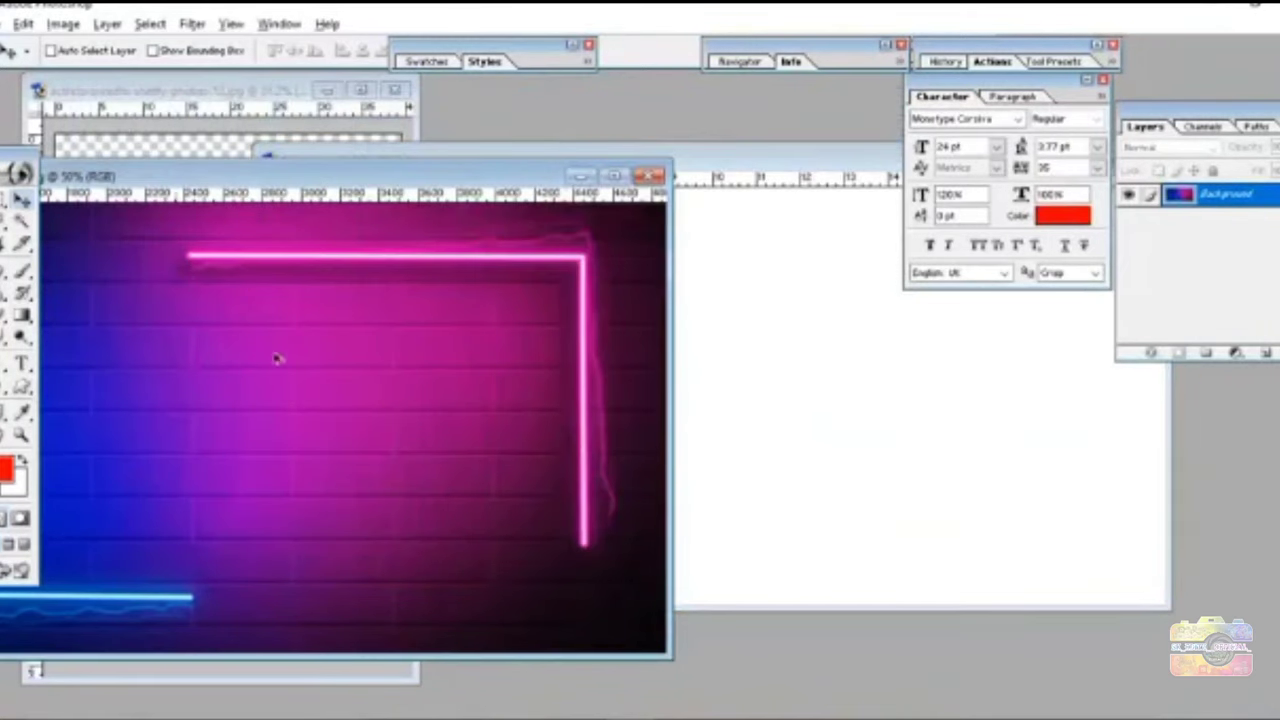
- Bring the neon brick wall into the banner and scale it to fill the canvas
drag(277, 357, 720, 395)
click(1030, 62)
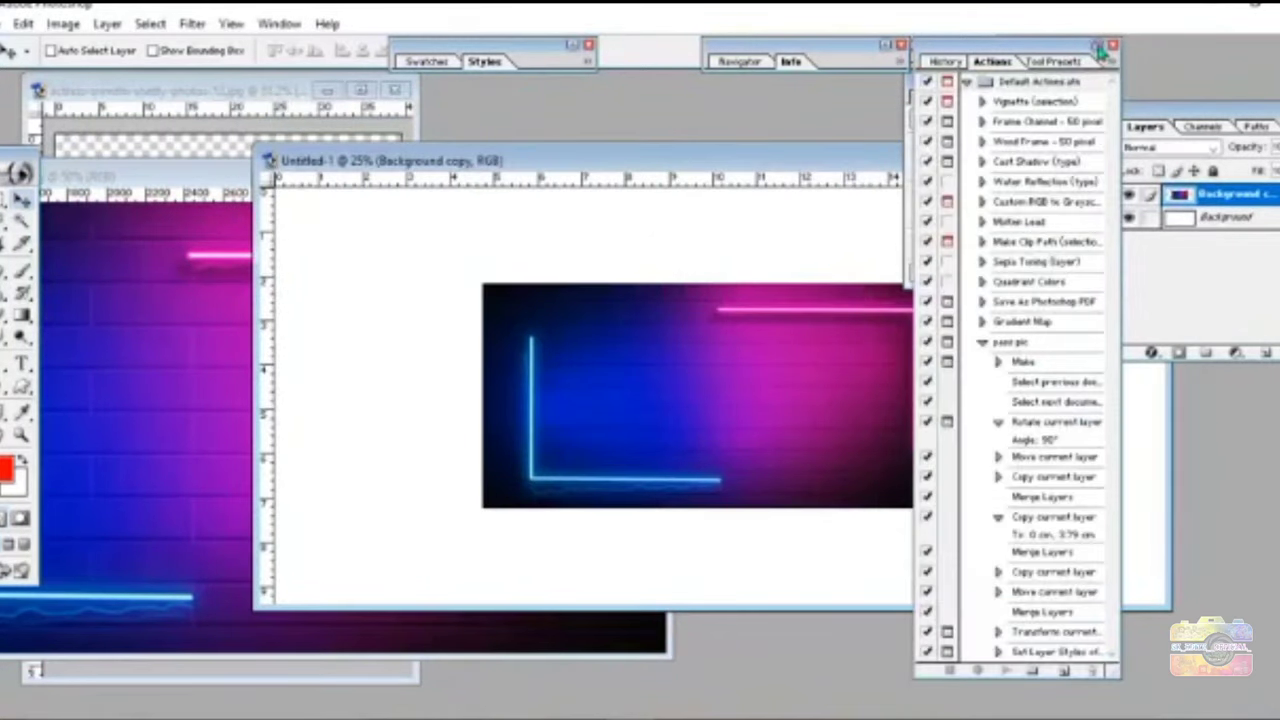
click(1087, 79)
drag(982, 162, 779, 190)
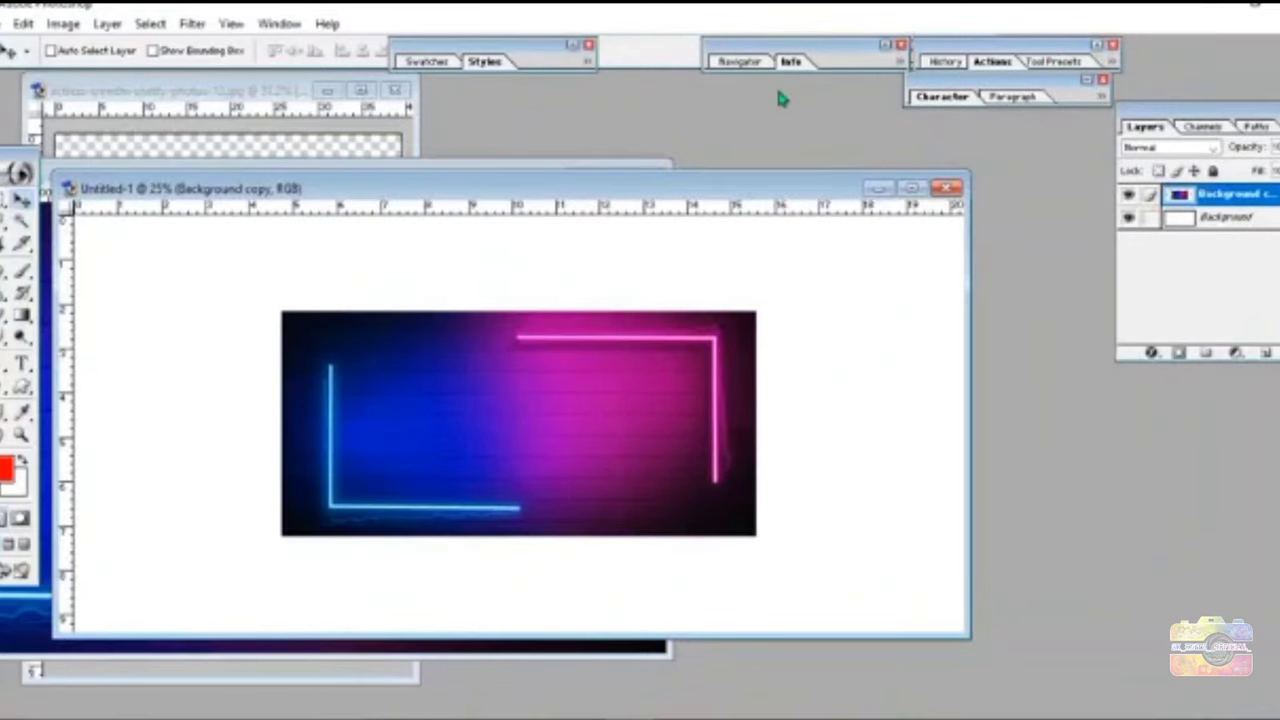
key(ctrl+t)
drag(755, 535, 962, 662)
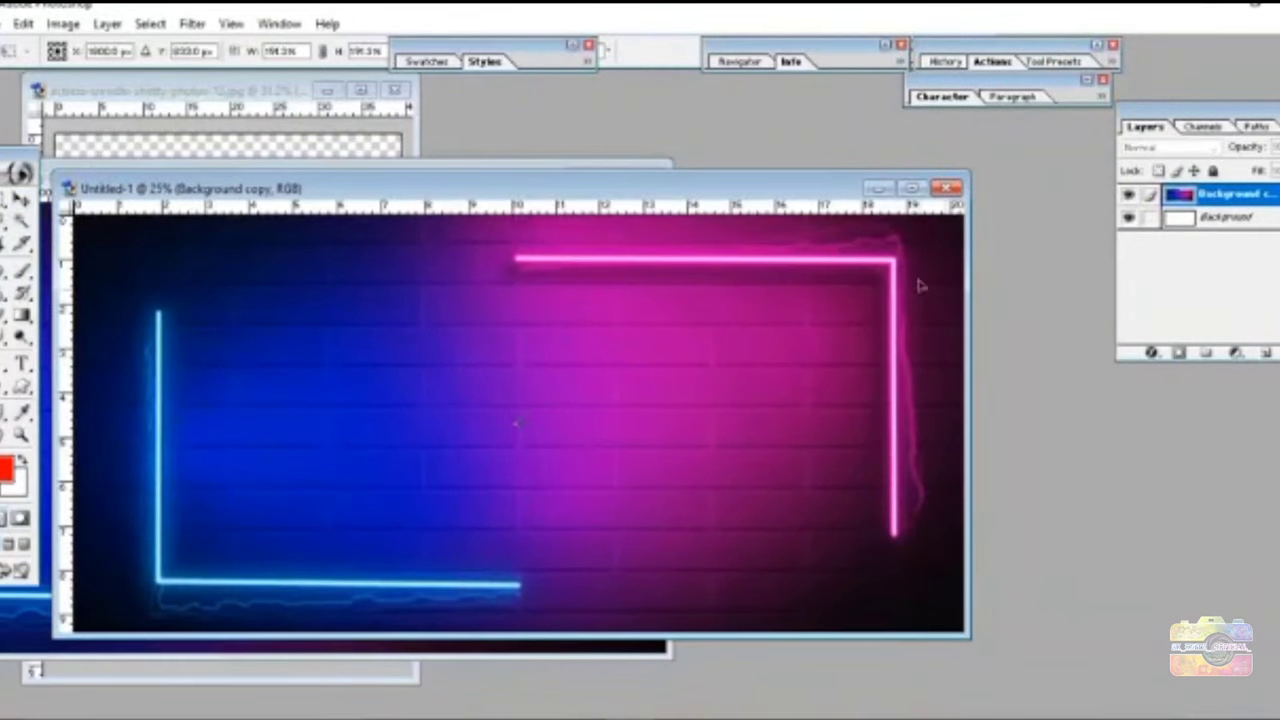
click(910, 188)
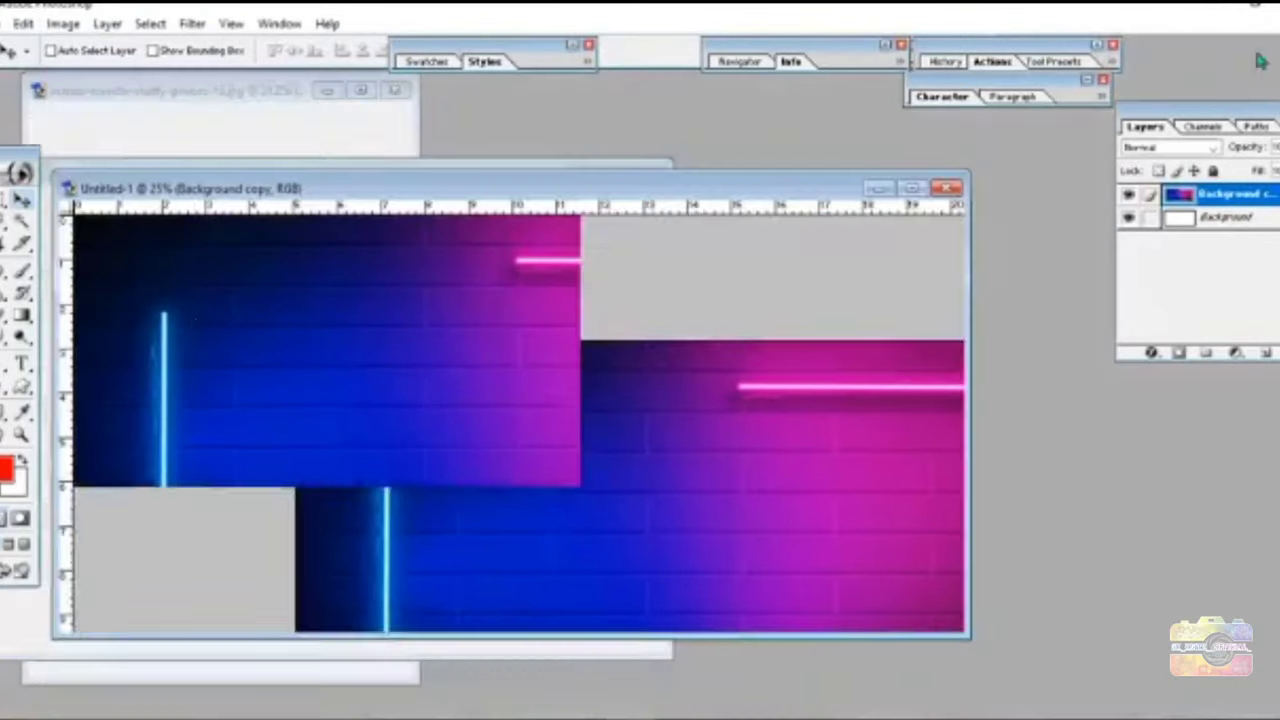
- Flip the woman horizontally, move her to the right, and enlarge her to about 121%
key(f)
click(45, 23)
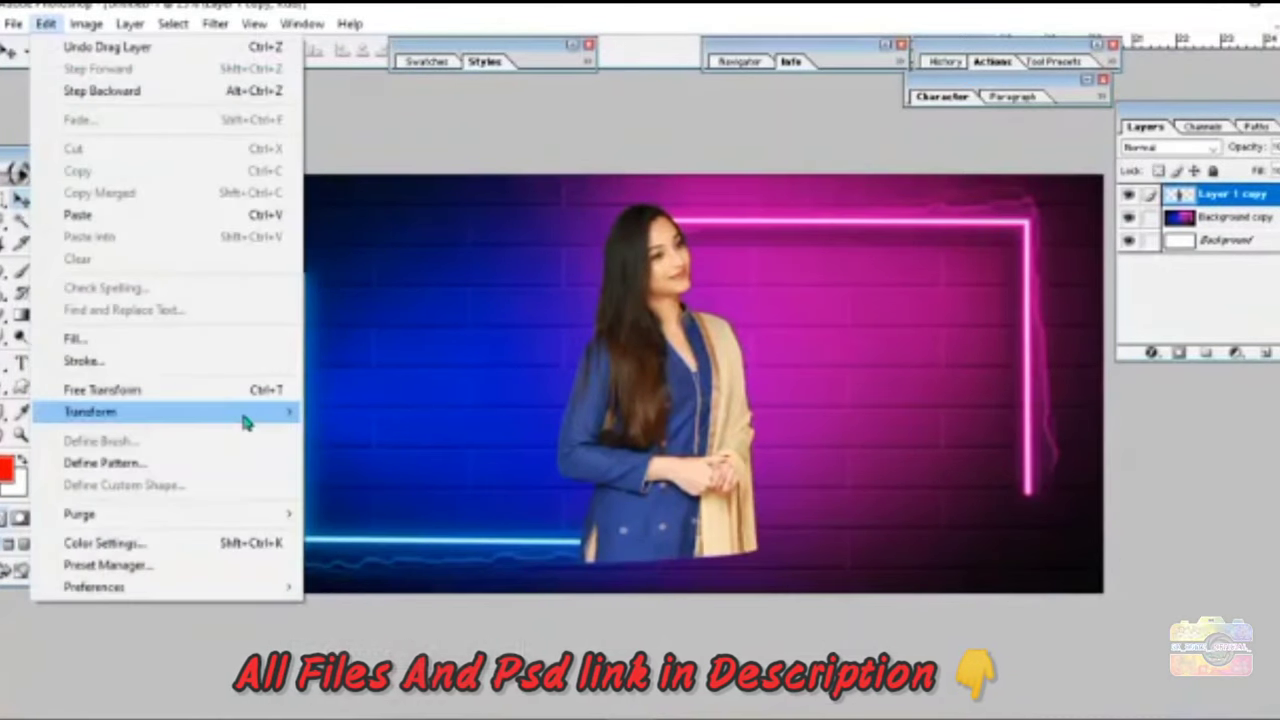
click(368, 628)
drag(368, 630, 612, 658)
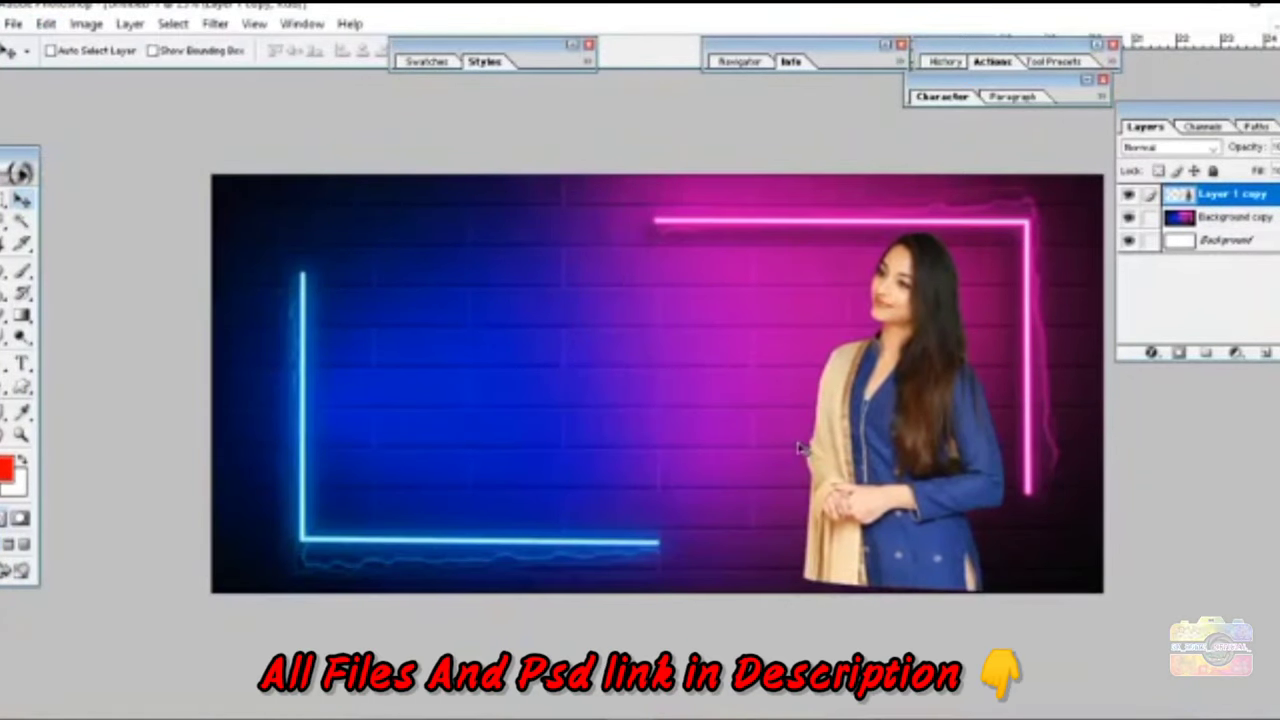
key(ctrl+t)
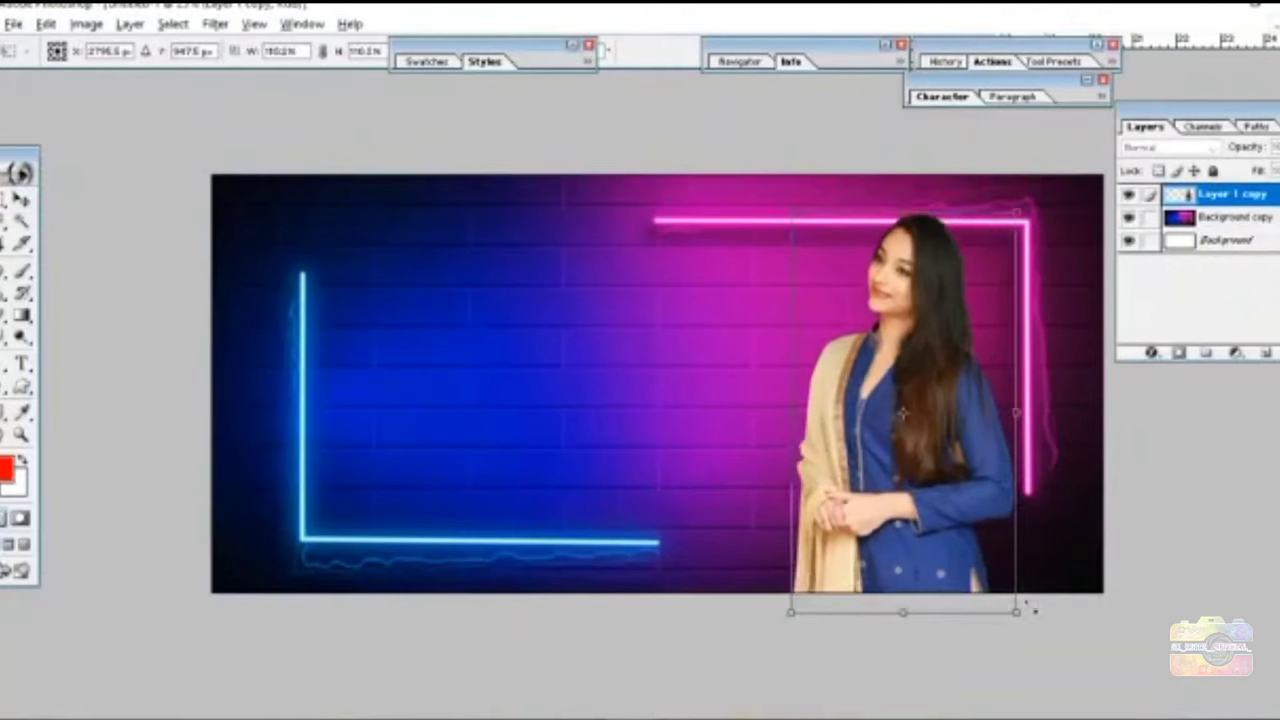
drag(1003, 593, 1032, 670)
drag(928, 478, 948, 388)
key(Return)
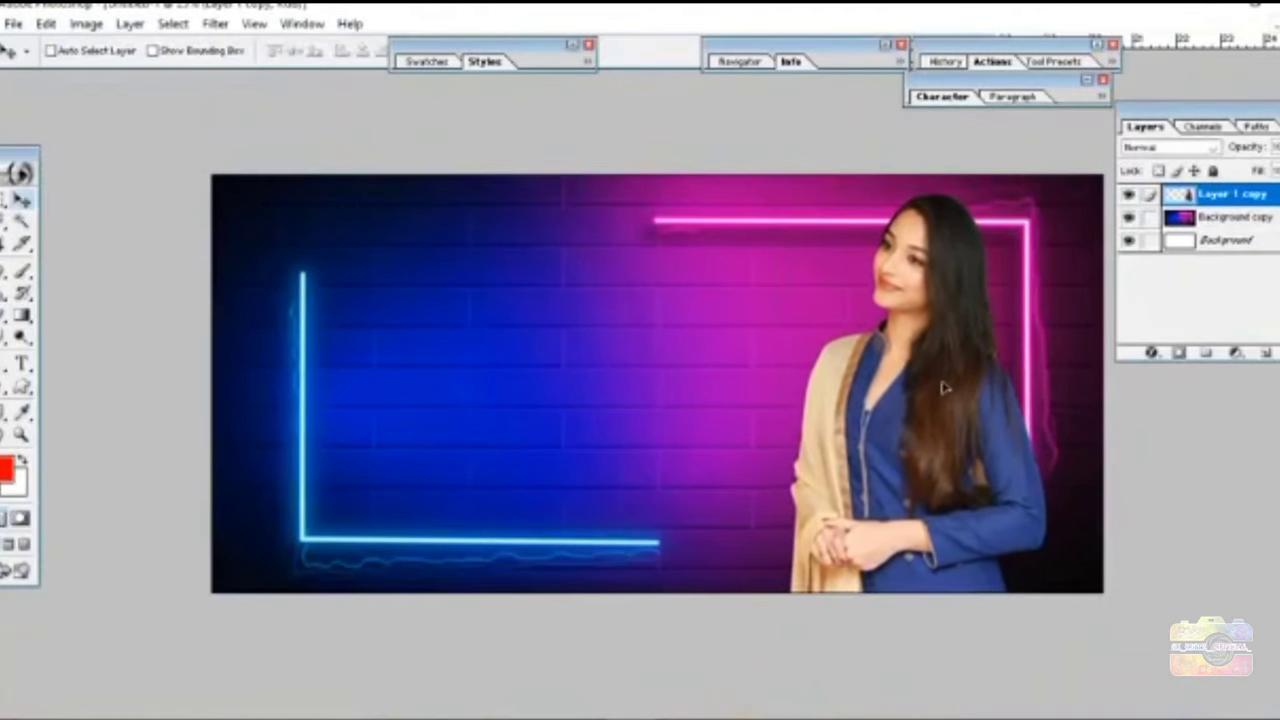
- Add a Drop Shadow and a dark magenta 810F5F Stroke to the woman layer
click(1158, 351)
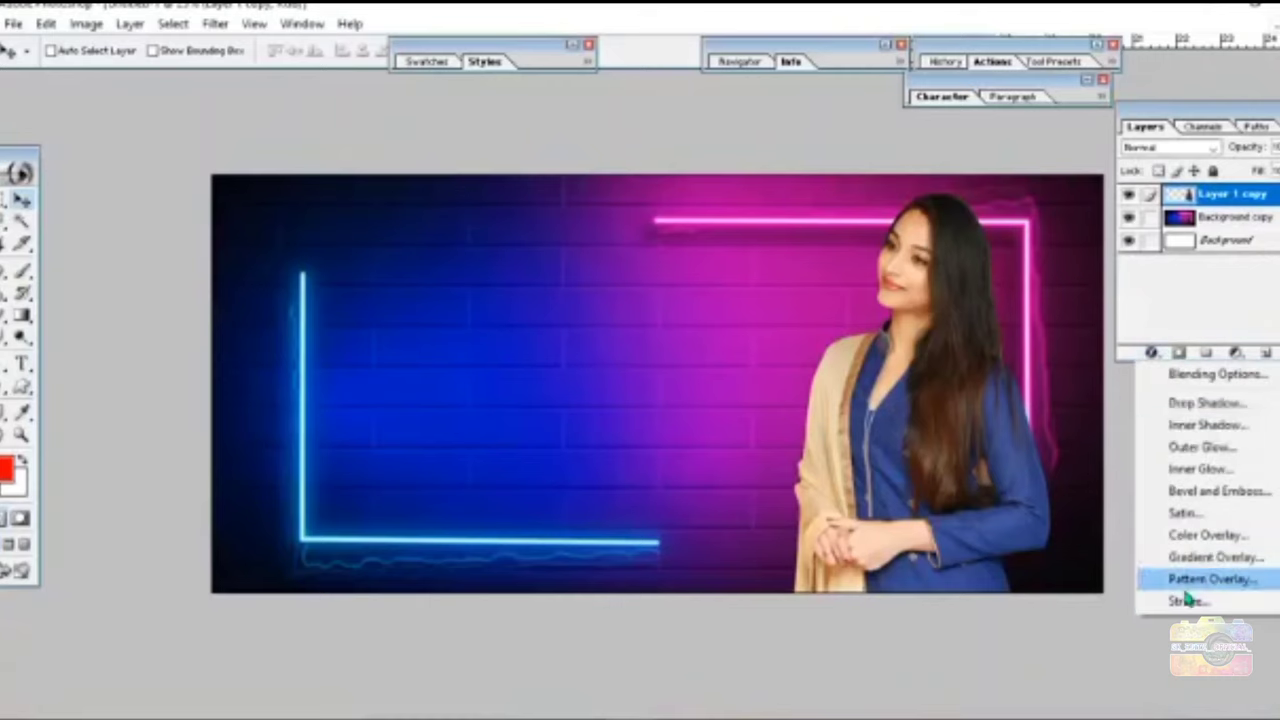
click(1165, 405)
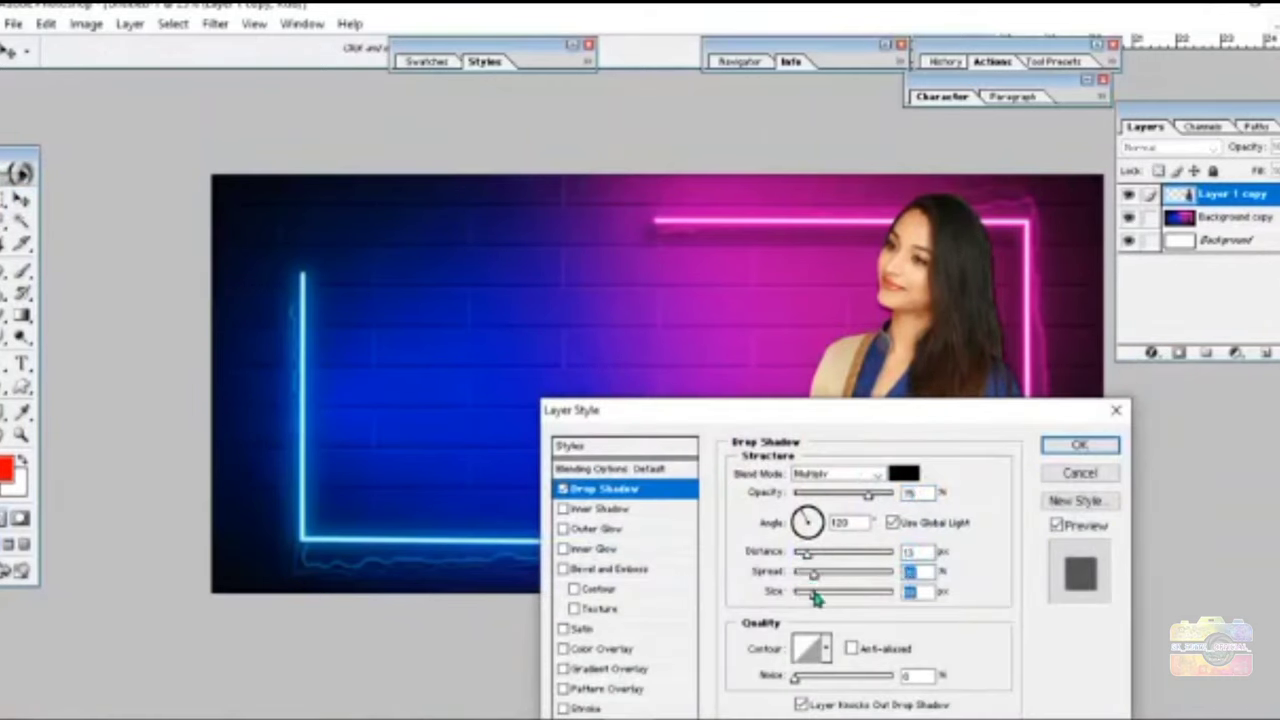
click(588, 708)
click(774, 588)
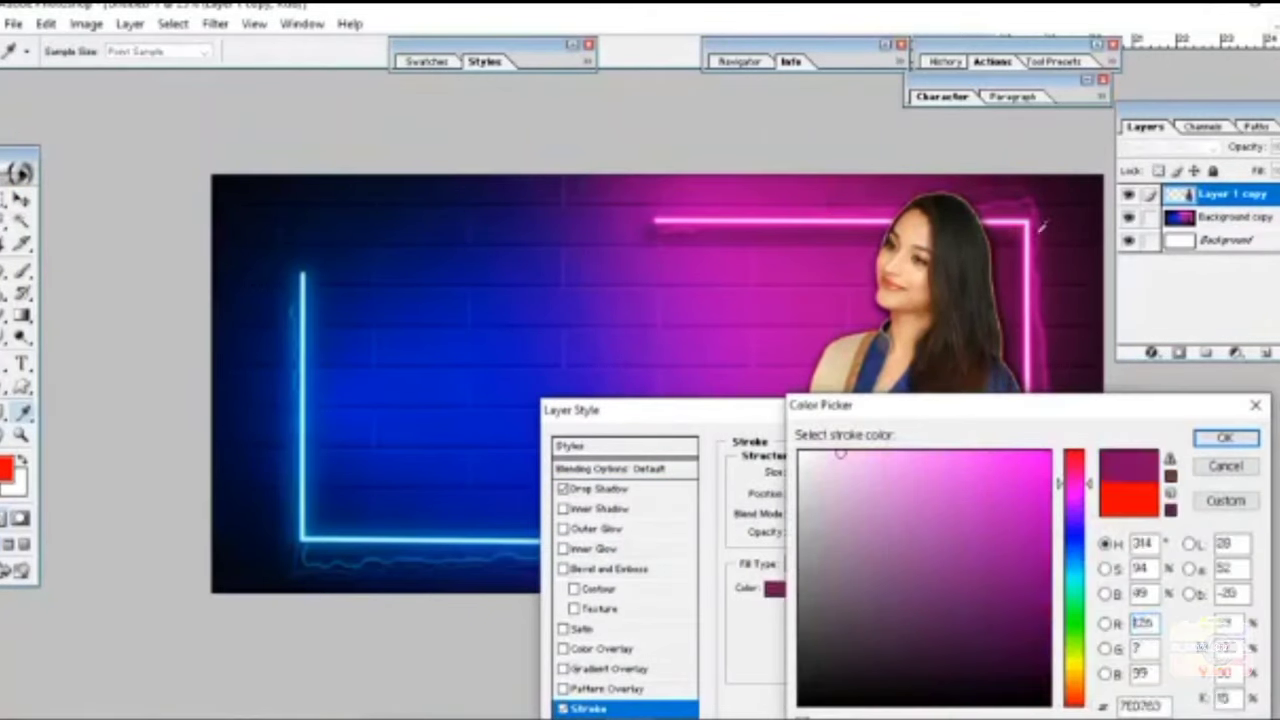
click(1038, 292)
click(1208, 441)
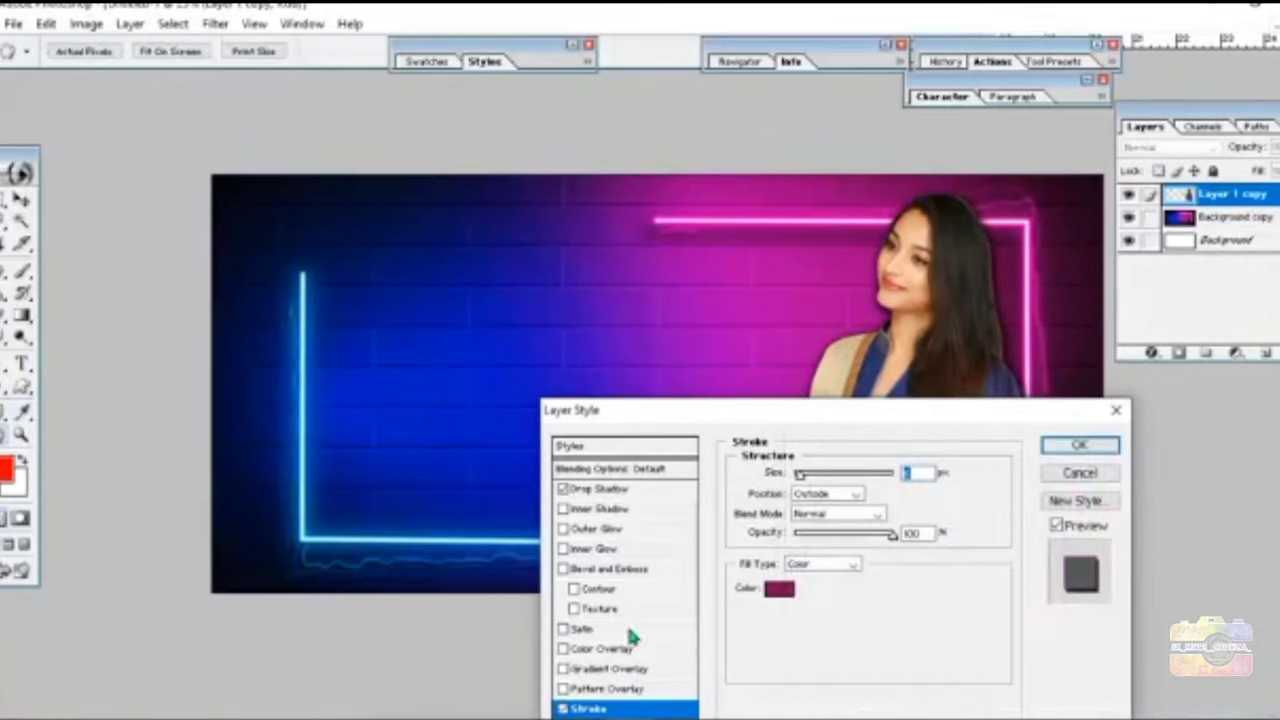
- Add a pale pink FFF9FF Satin effect and apply the layer styles
click(581, 628)
click(905, 474)
click(449, 367)
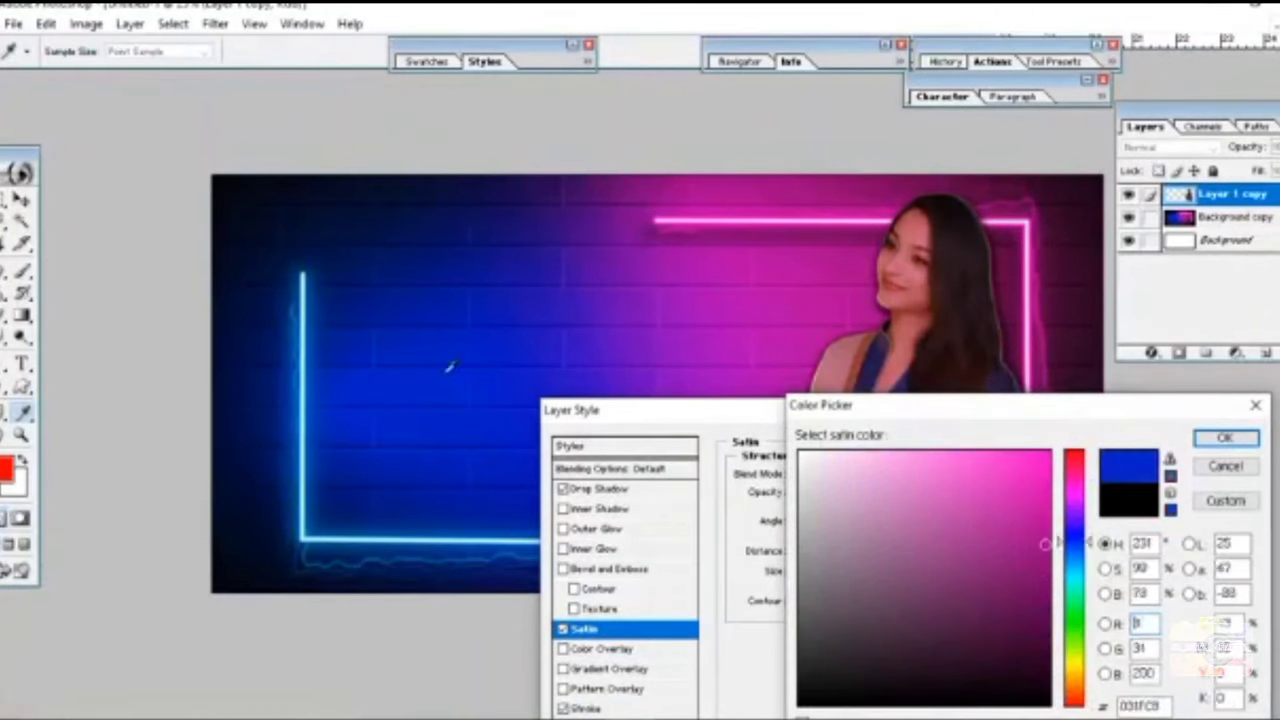
drag(449, 367, 700, 221)
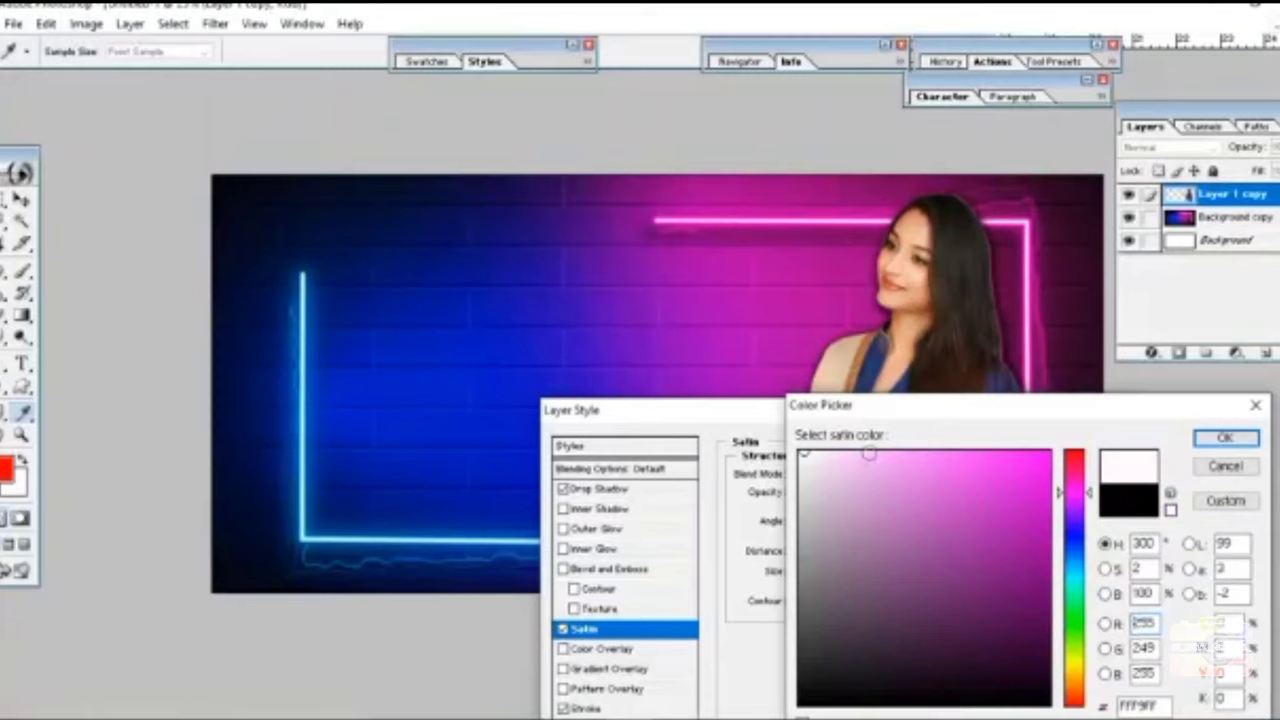
click(1225, 438)
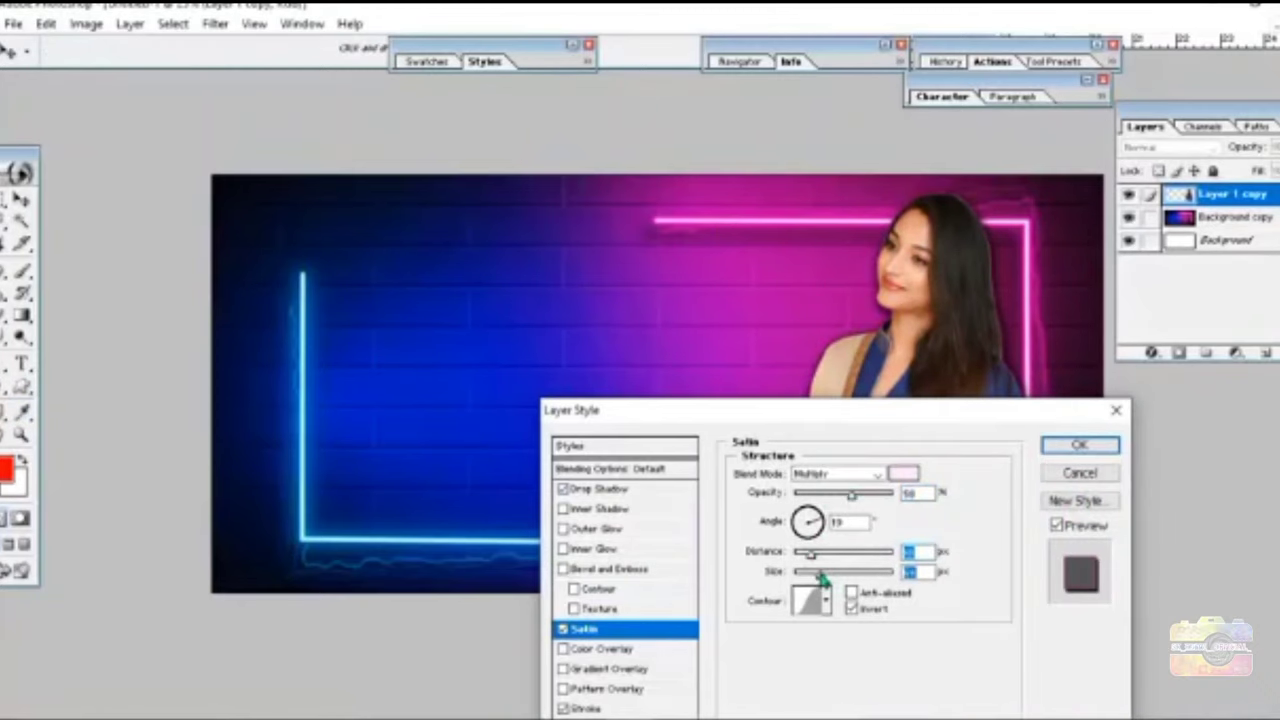
click(1079, 444)
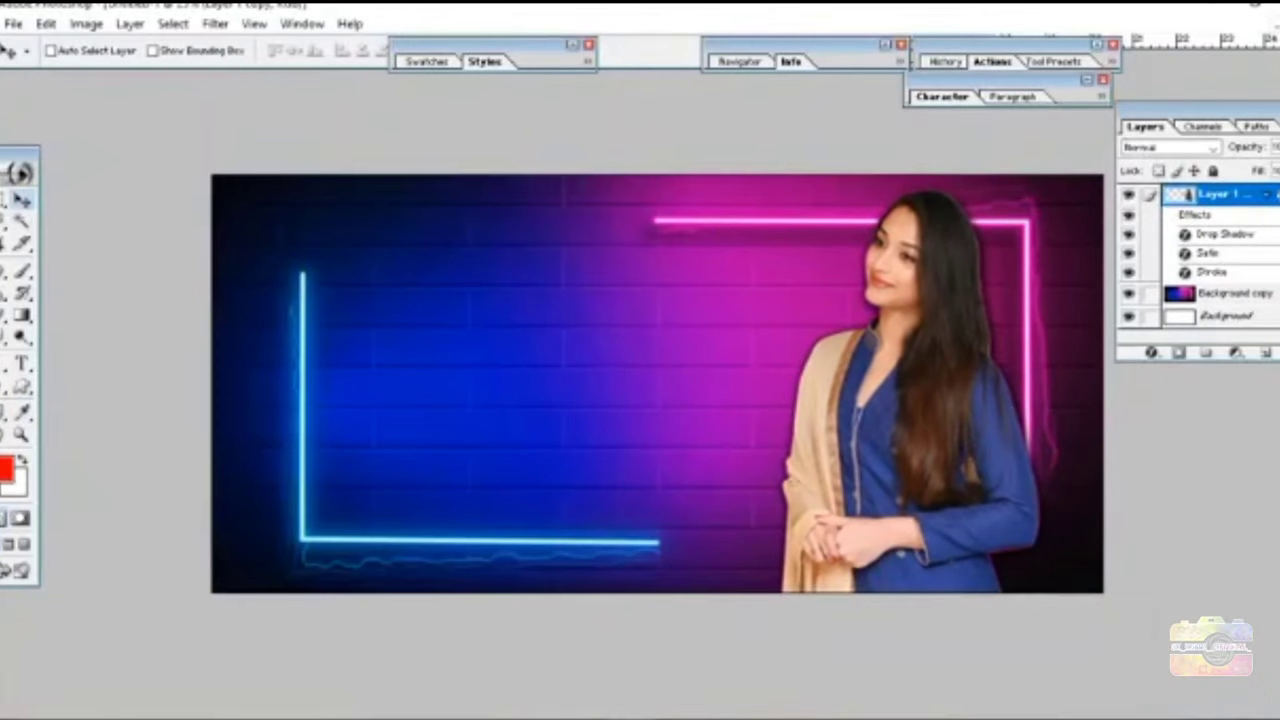
- Open the neon heart image, place it in the banner, and shrink it to fit at left
key(ctrl+o)
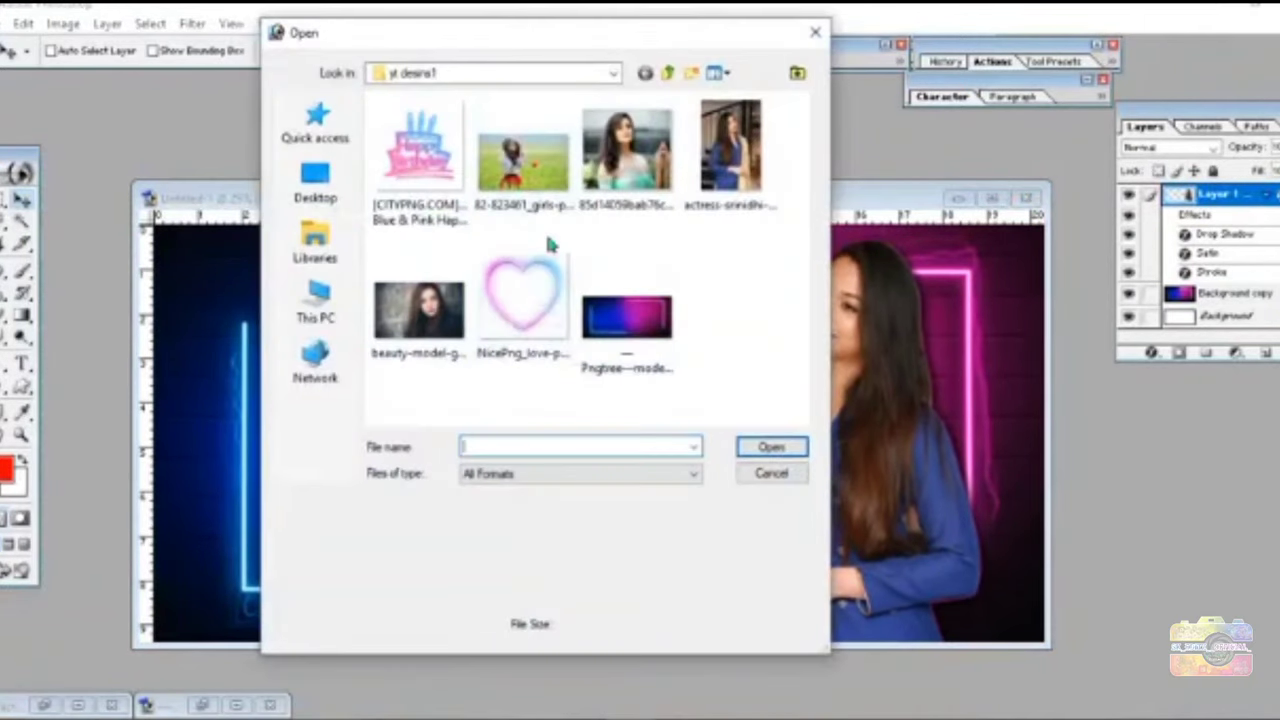
click(522, 295)
click(775, 448)
drag(283, 357, 408, 398)
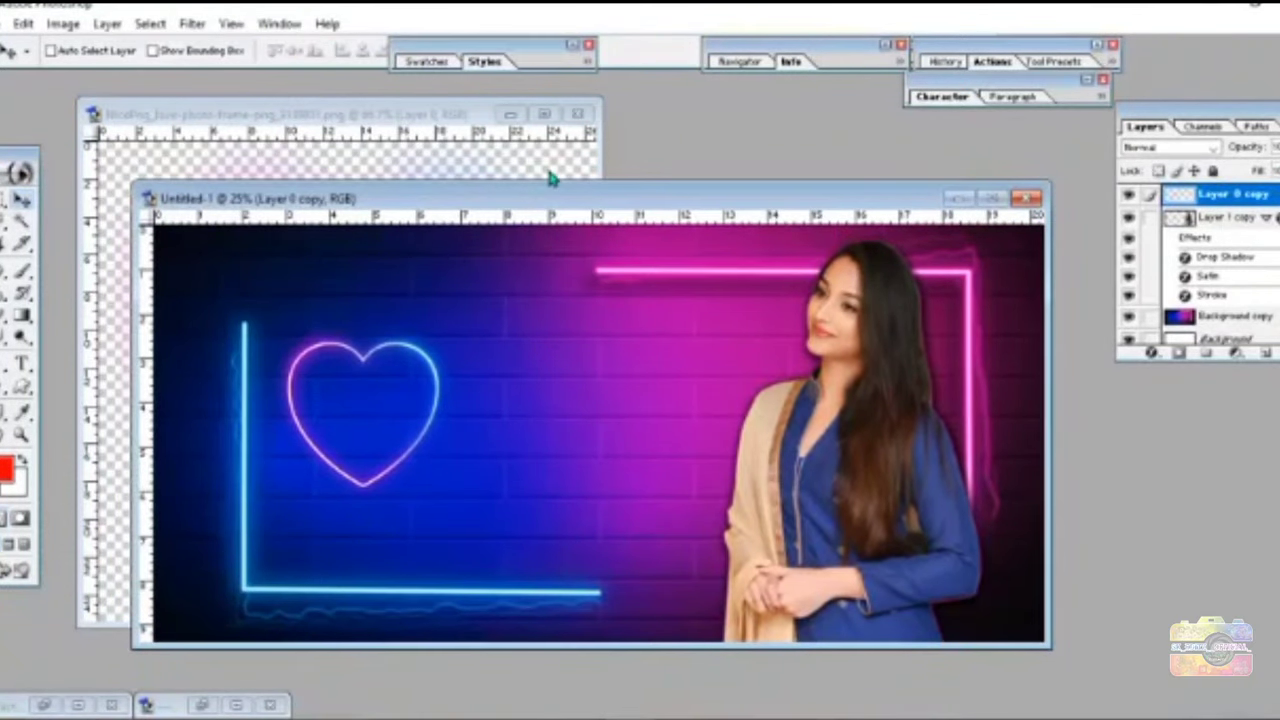
key(ctrl+t)
mouse_move(457, 506)
mouse_down()
mouse_move(368, 438)
mouse_move(410, 392)
mouse_move(363, 466)
mouse_up()
key(Return)
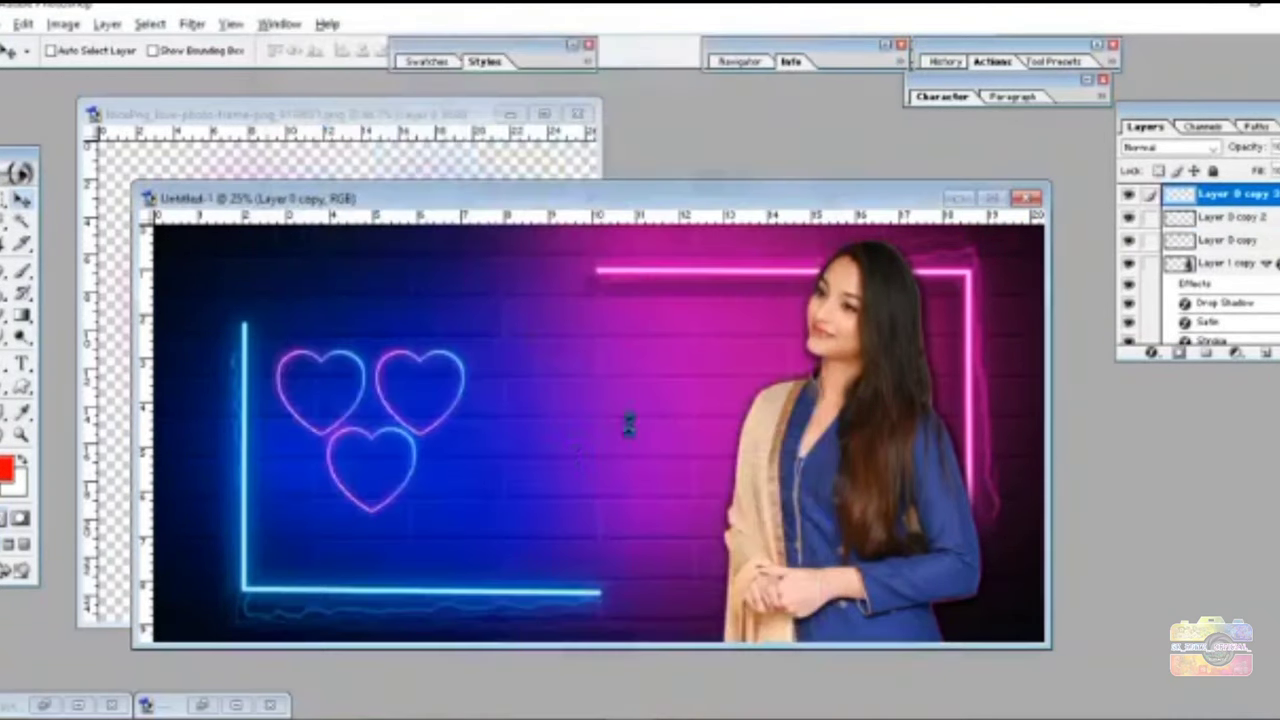
- Place the Happy Birthday cake graphic, scale it beside the hearts, and add a drop shadow
drag(357, 400, 657, 385)
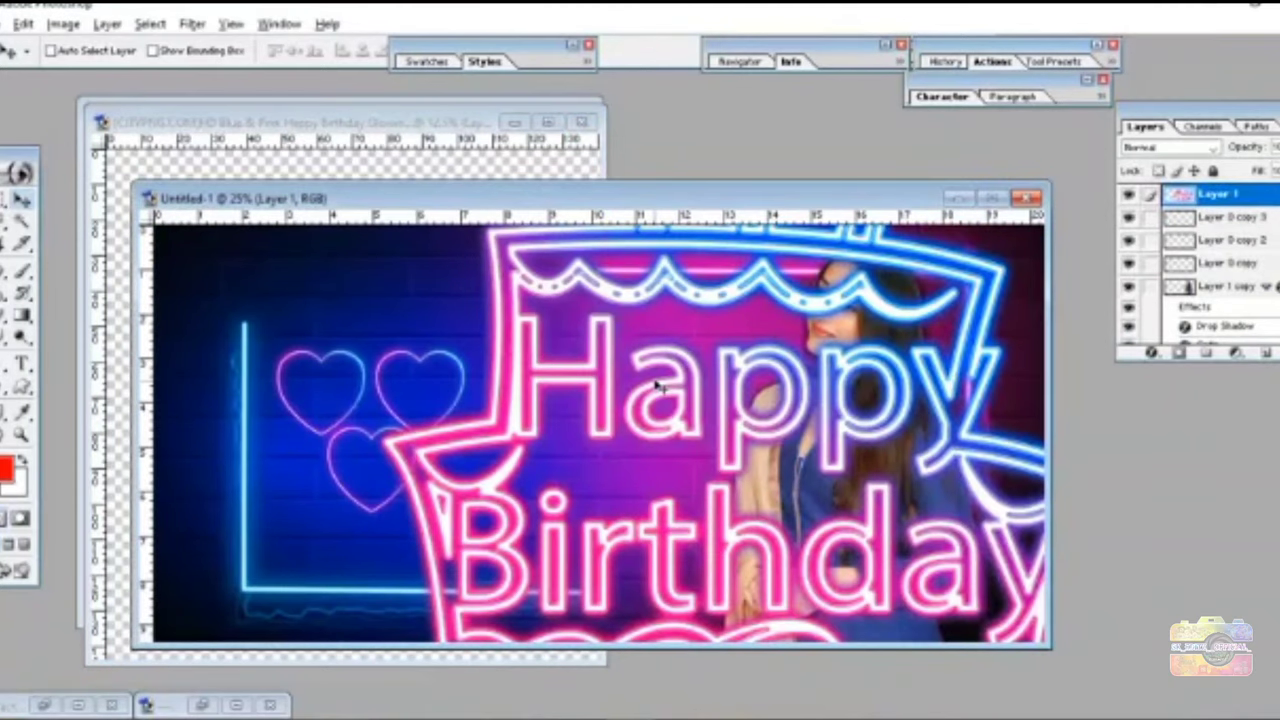
key(ctrl+t)
key(ctrl+minus)
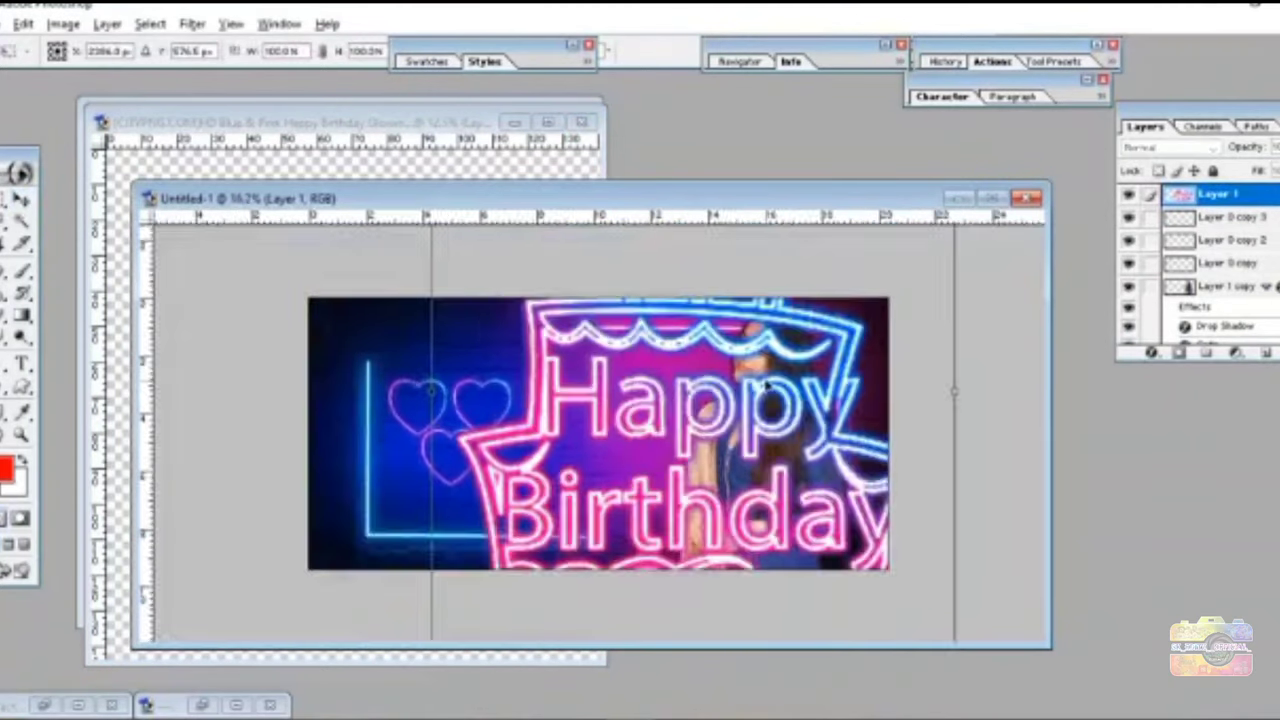
mouse_move(886, 600)
mouse_down()
mouse_move(697, 481)
mouse_move(671, 480)
mouse_up()
key(ctrl+0)
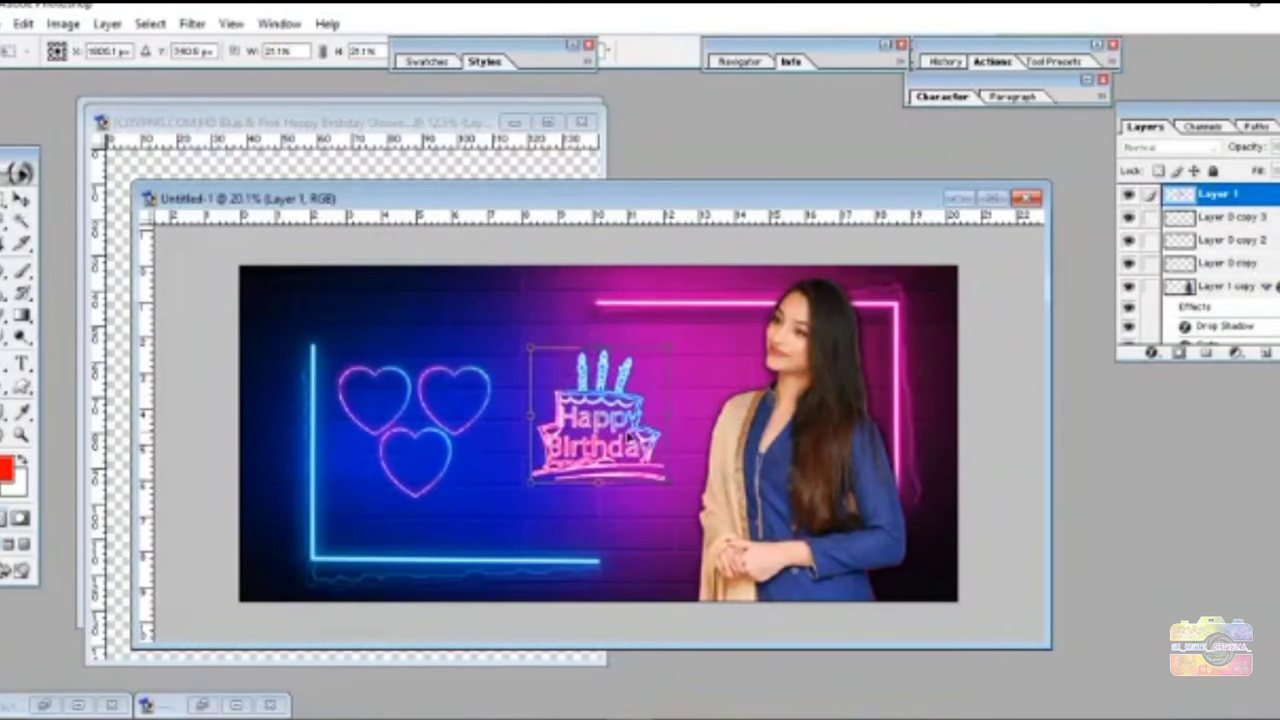
key(f)
key(ctrl+plus)
drag(780, 478, 790, 495)
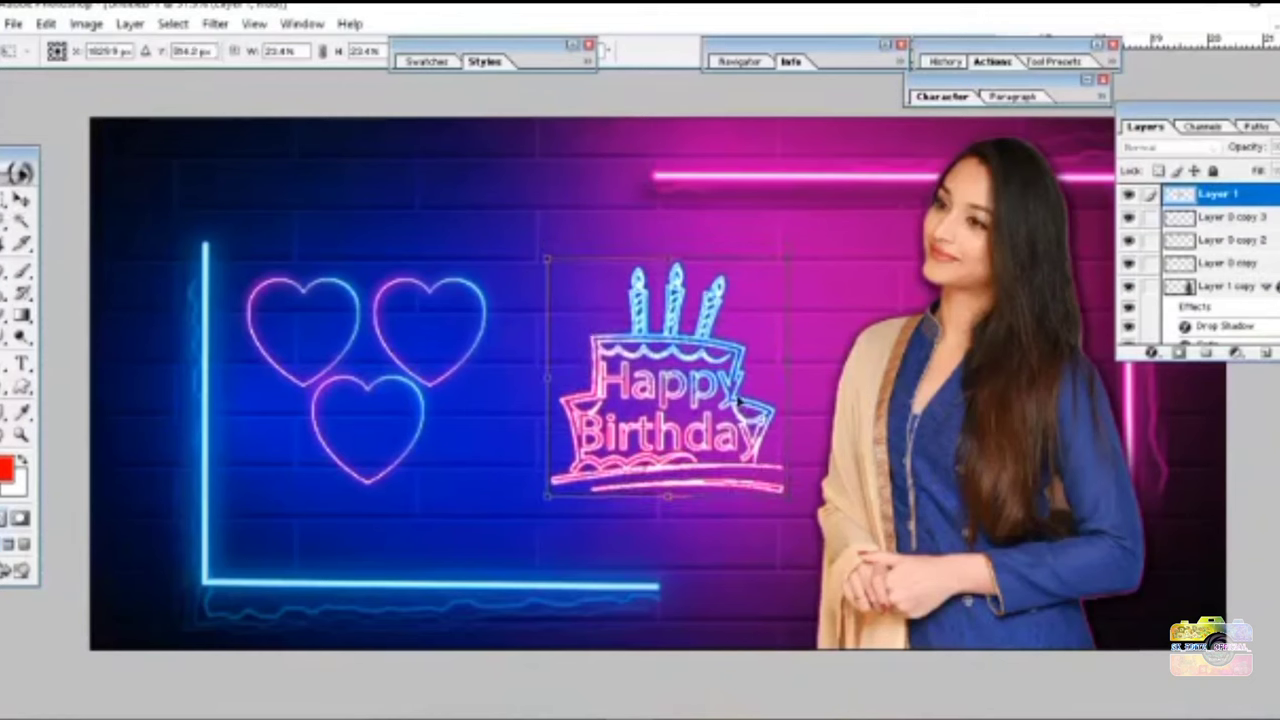
key(Return)
drag(718, 390, 707, 342)
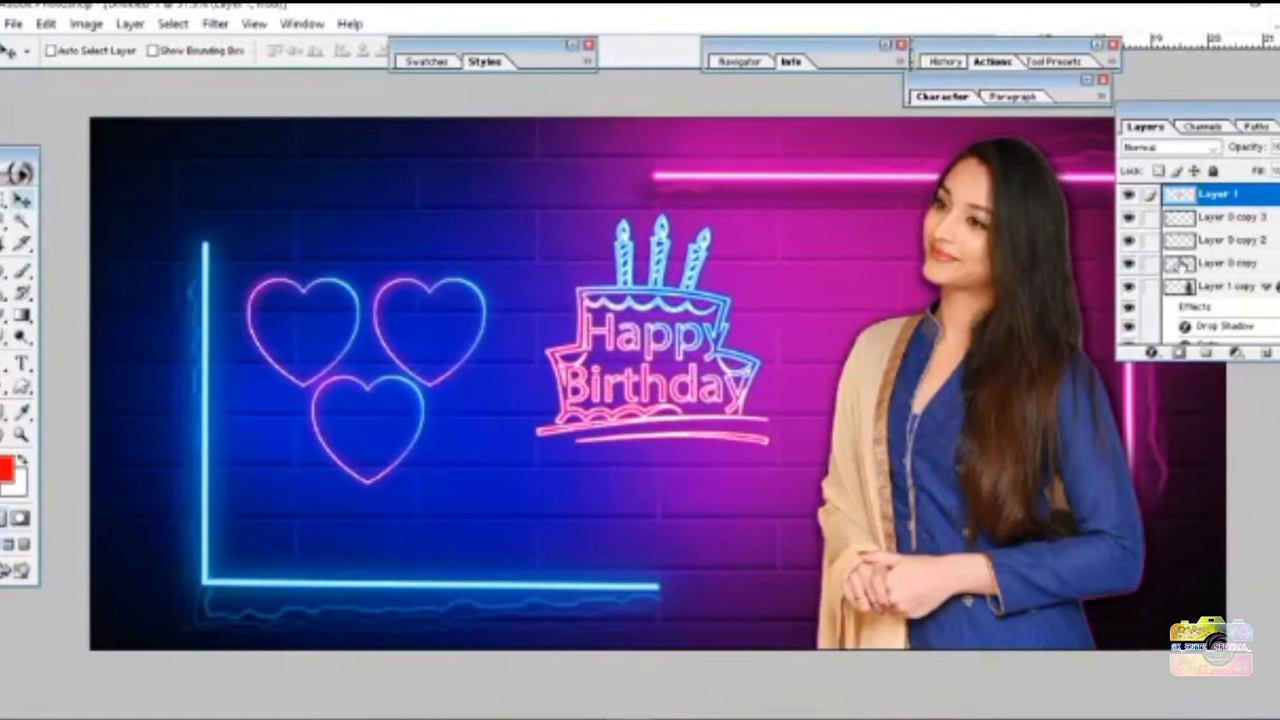
click(1147, 352)
click(1190, 400)
- Finish the cake sign's drop shadow and select the first heart's layer
drag(806, 553, 812, 593)
click(1079, 444)
click(1228, 300)
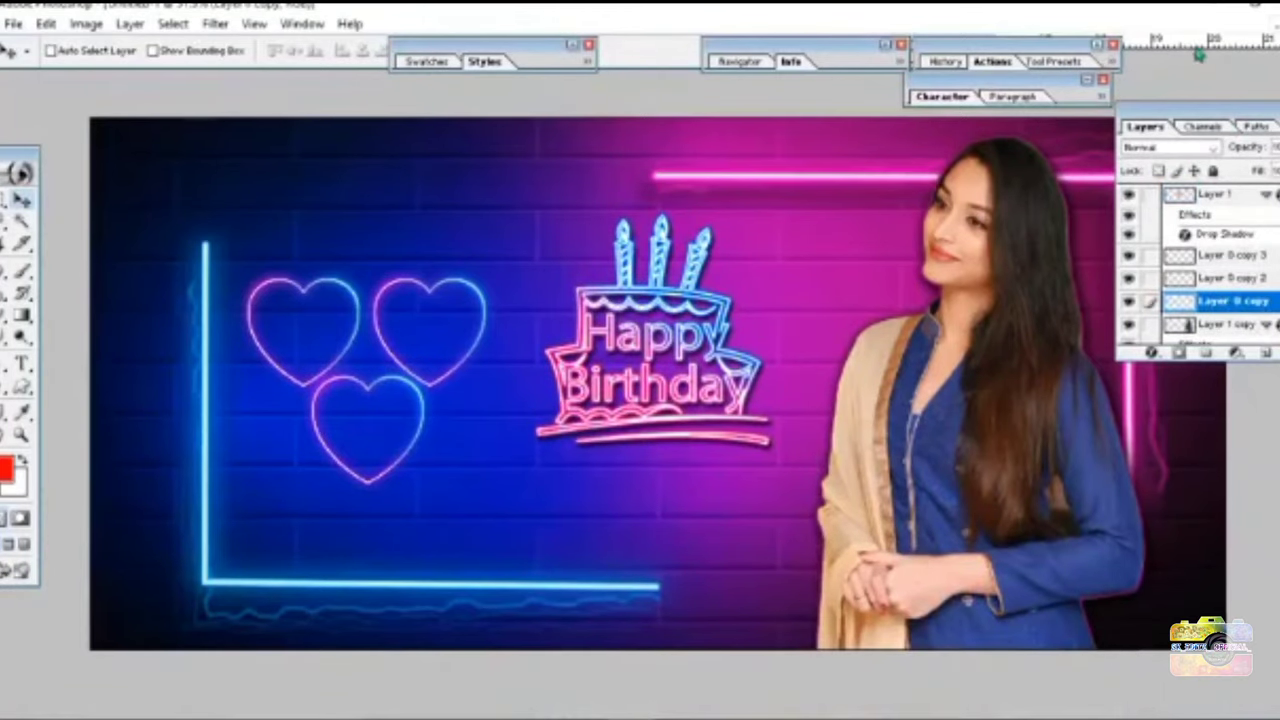
- Paste the beauty-model-girl-portrait-1 photo into the left heart and scale it to fit
key(ctrl+o)
click(730, 145)
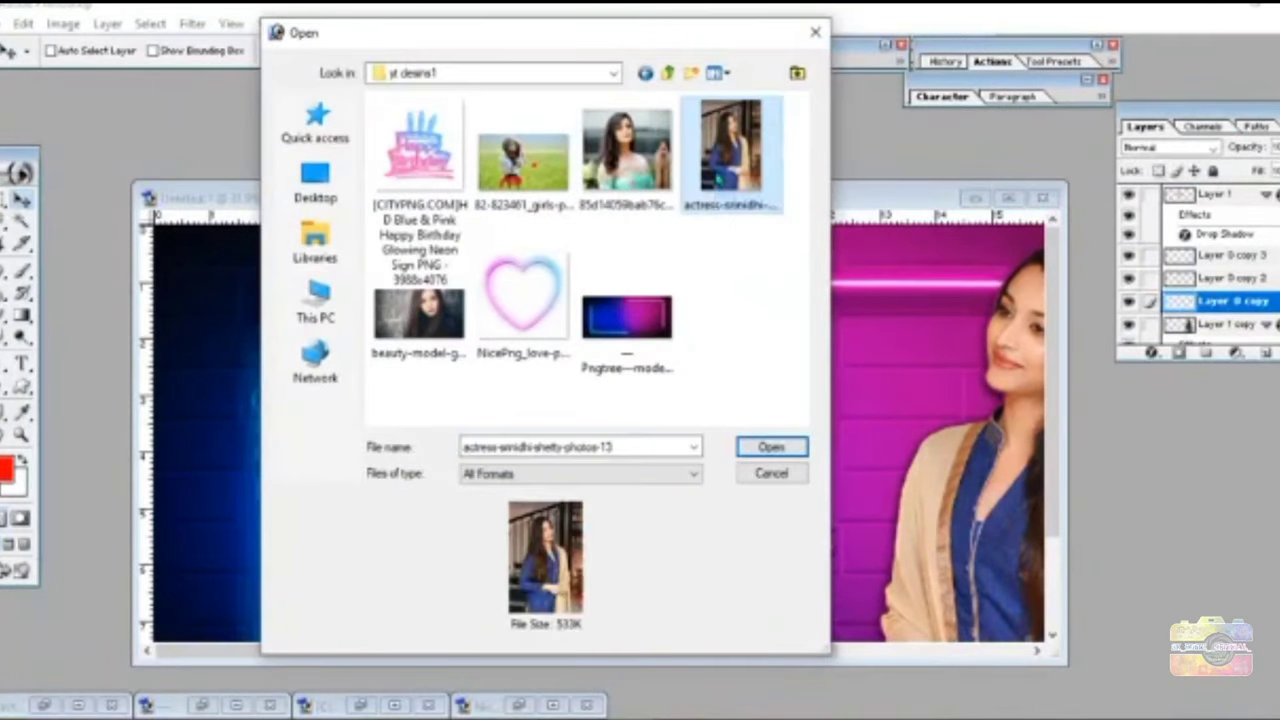
double_click(418, 310)
click(900, 340)
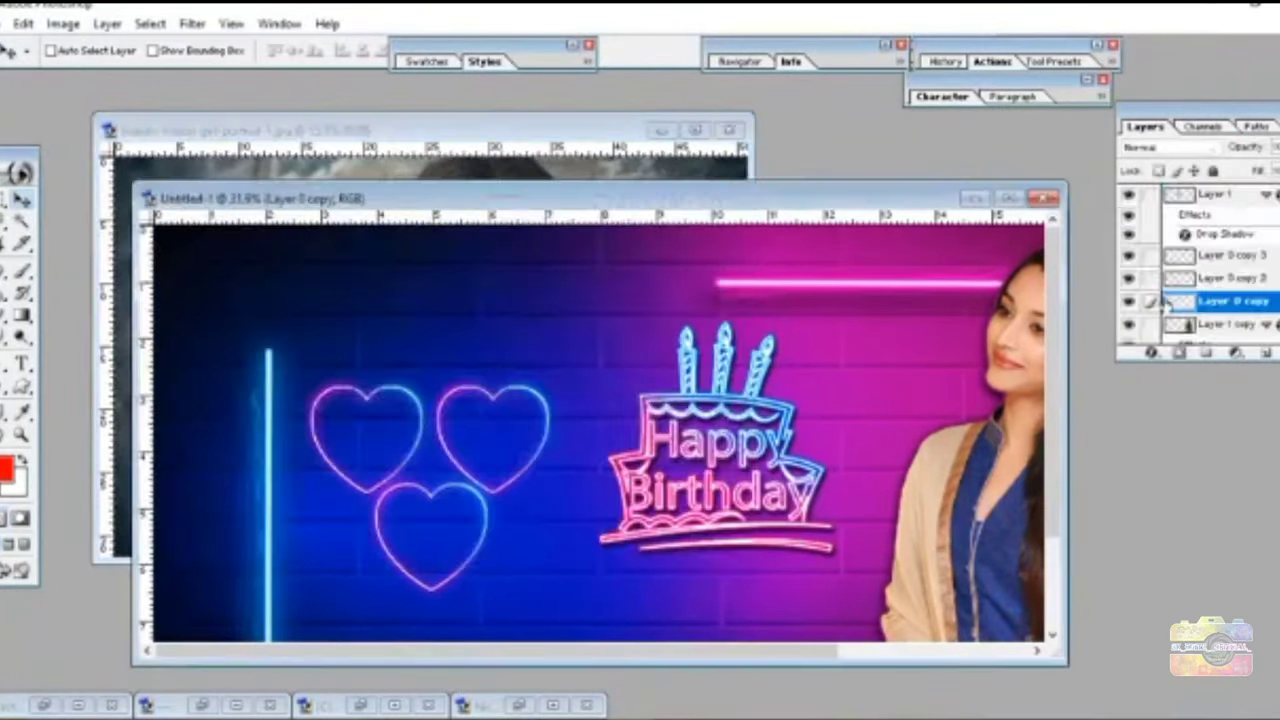
key(w)
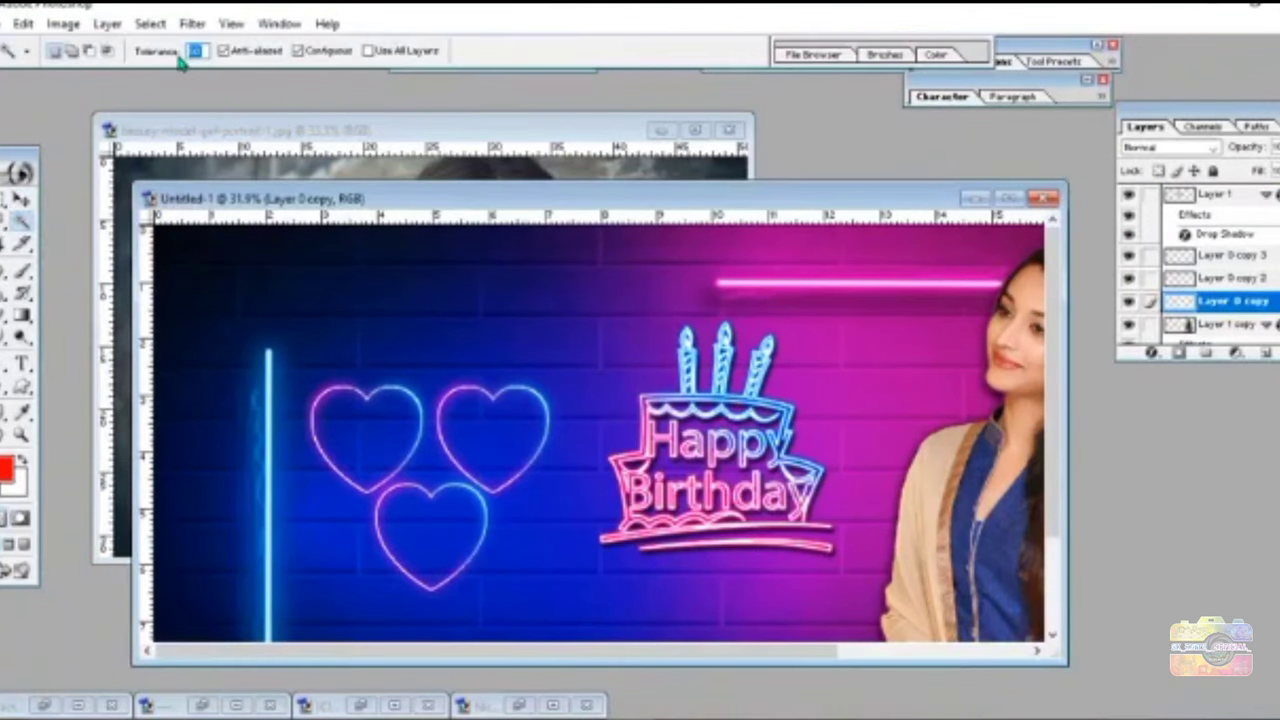
shift+click(410, 403)
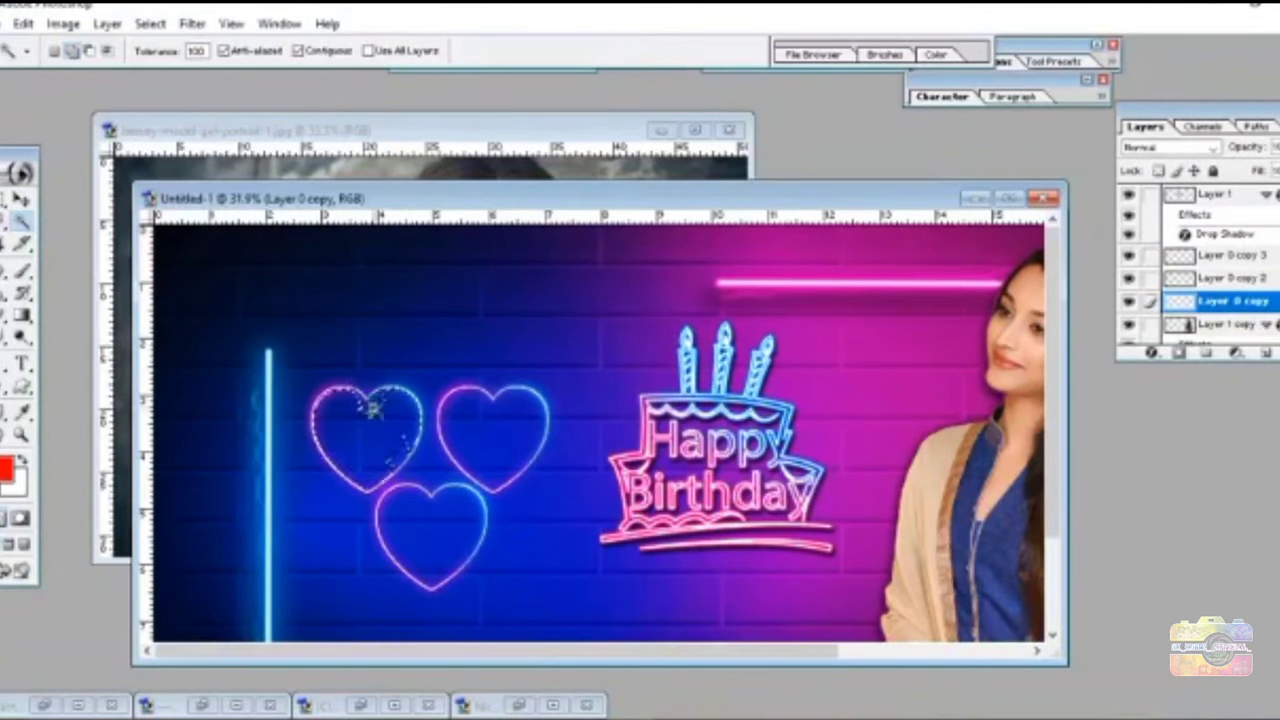
key(ctrl+shift+v)
key(ctrl+t)
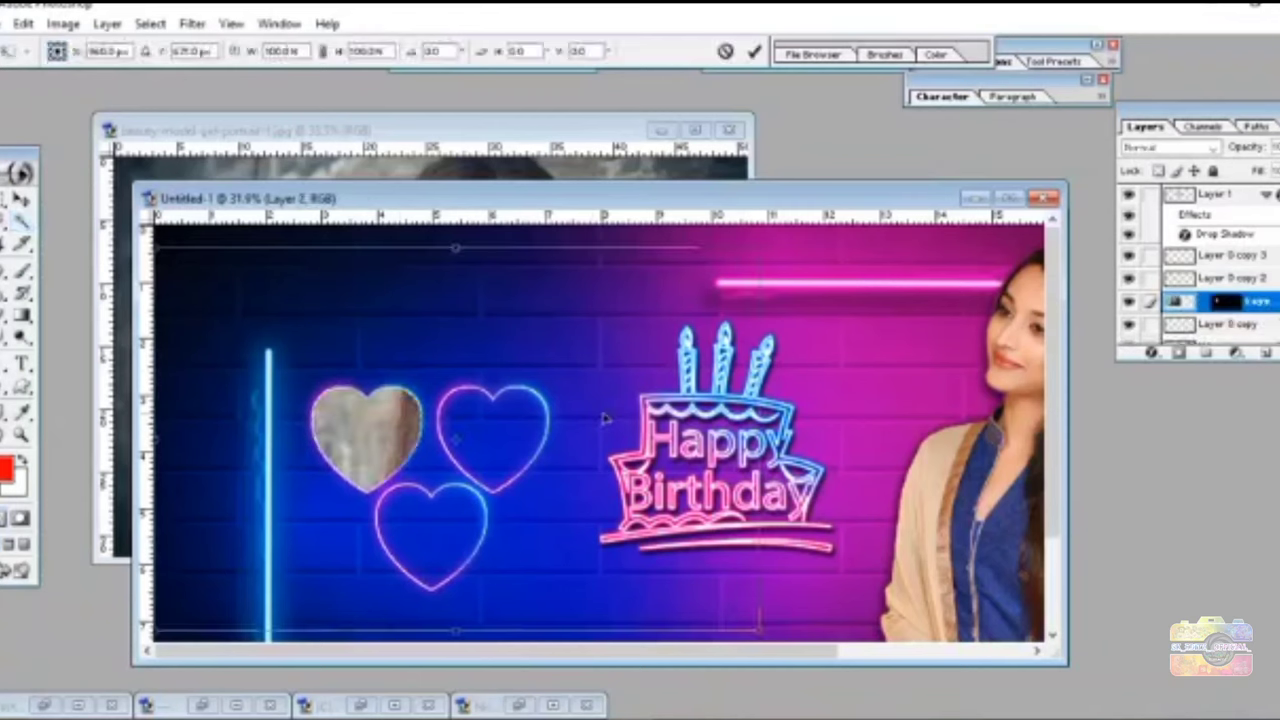
drag(758, 237, 464, 384)
drag(390, 450, 373, 450)
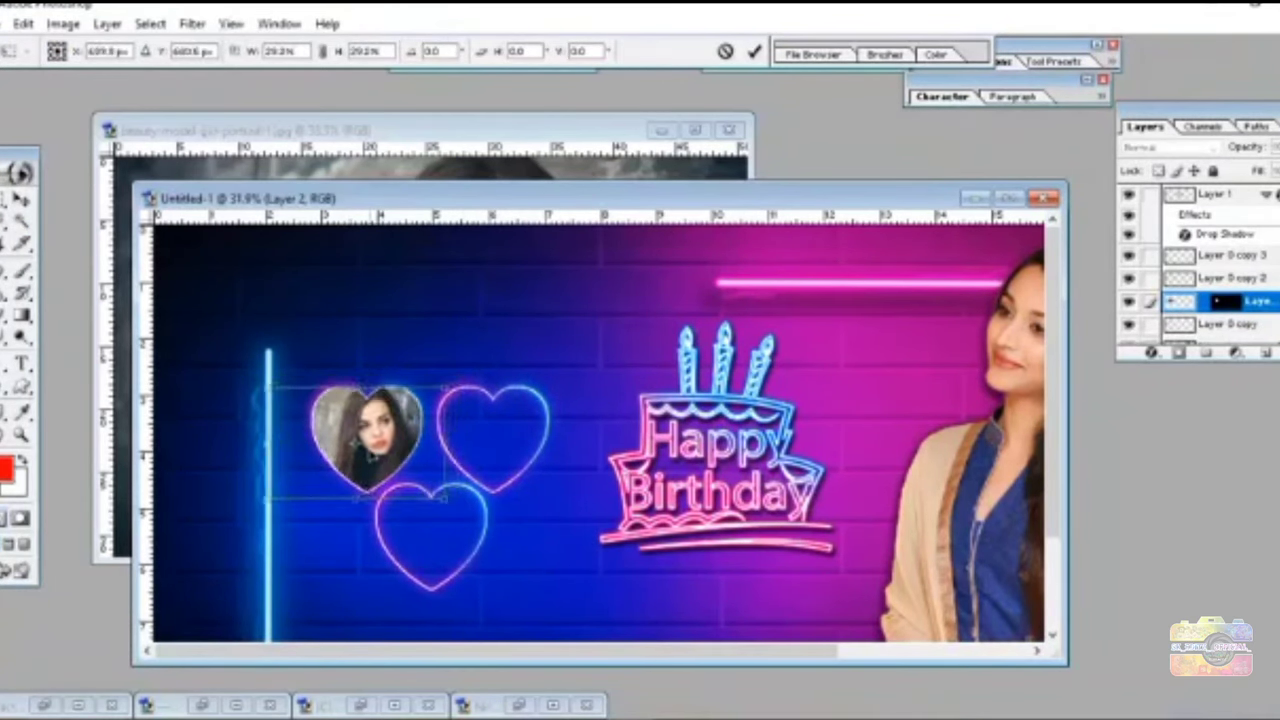
key(Return)
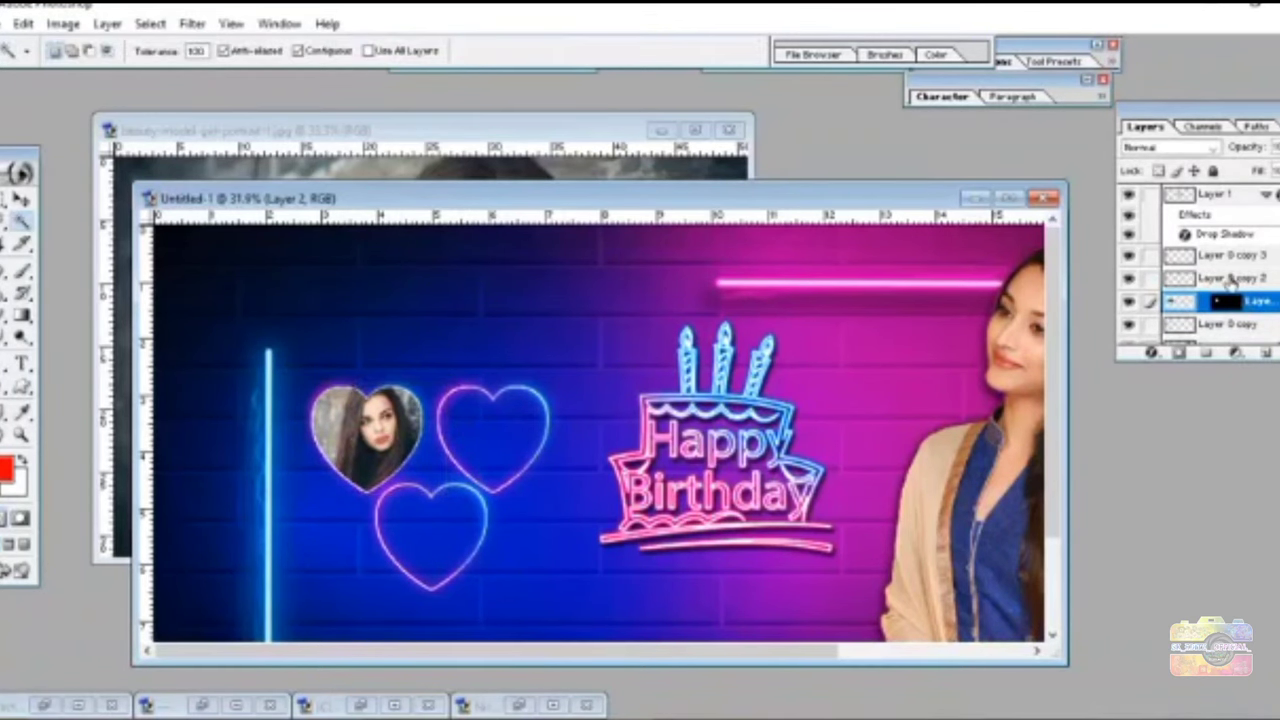
- Select the area inside the right heart, including its outline
click(1232, 278)
click(463, 415)
shift+click(527, 458)
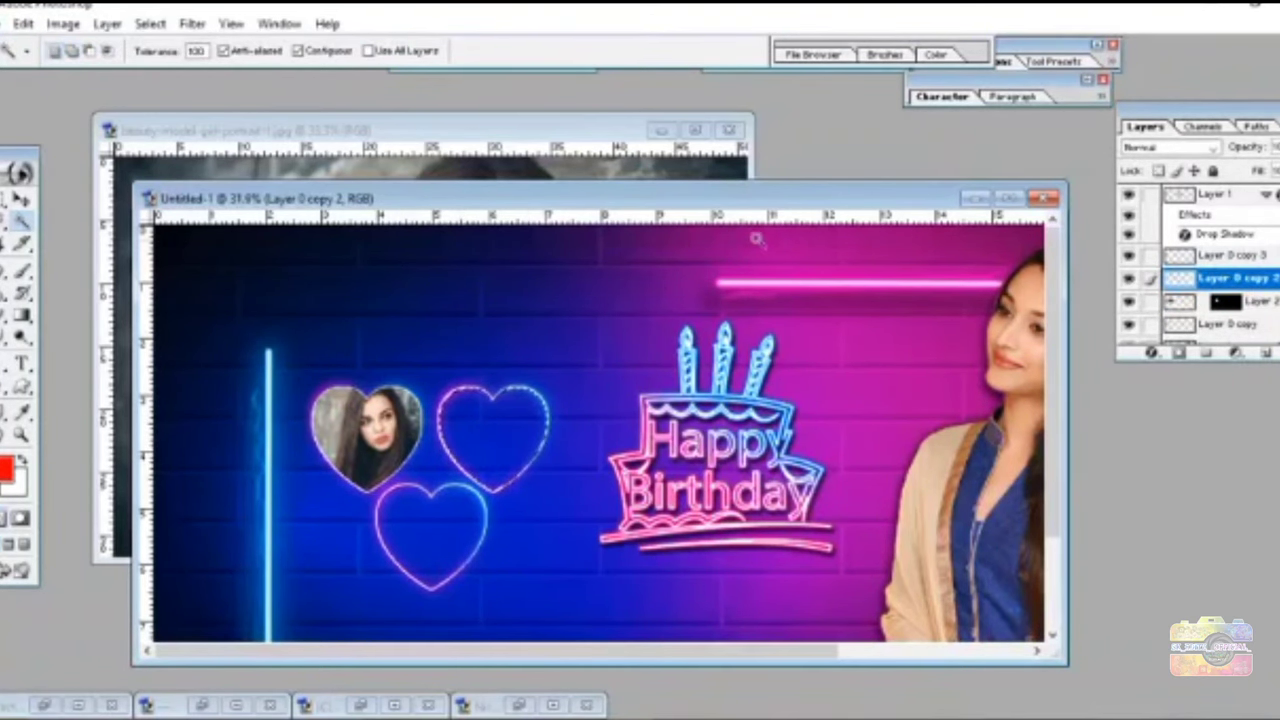
- Paste a second portrait photo into the right heart and size it to fit
key(ctrl+o)
double_click(629, 143)
click(800, 198)
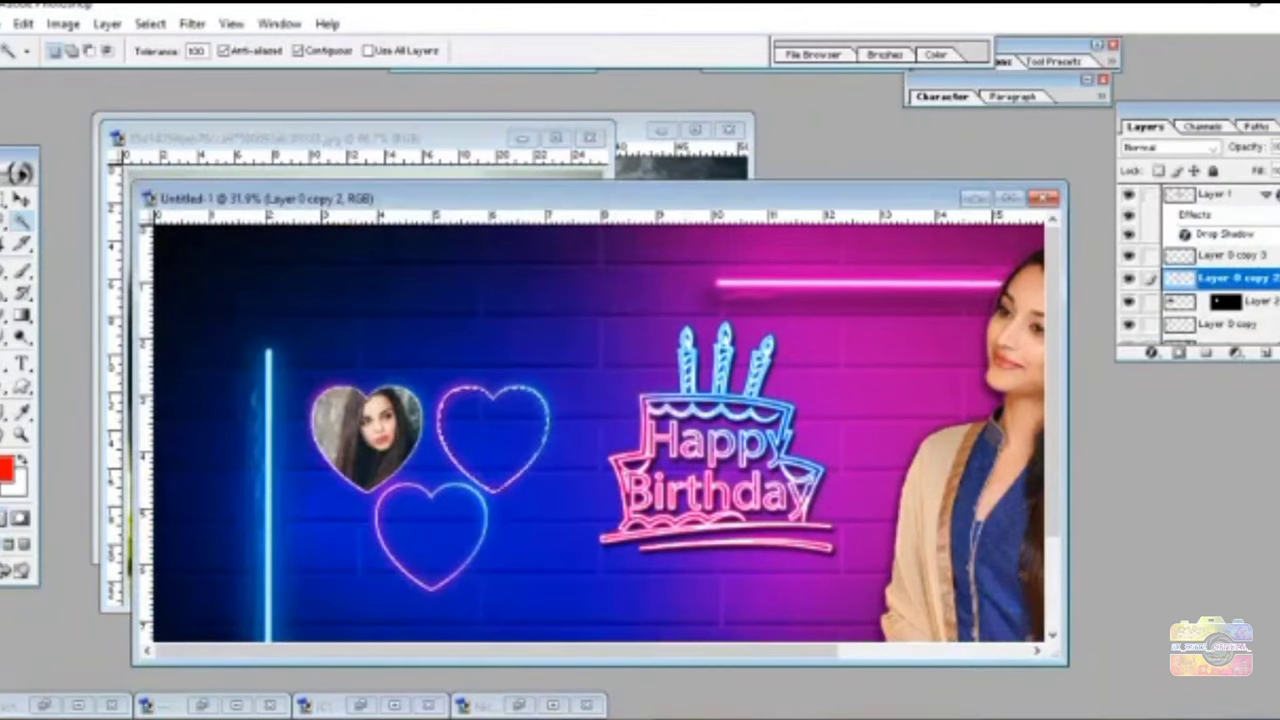
key(ctrl+shift+v)
key(ctrl+t)
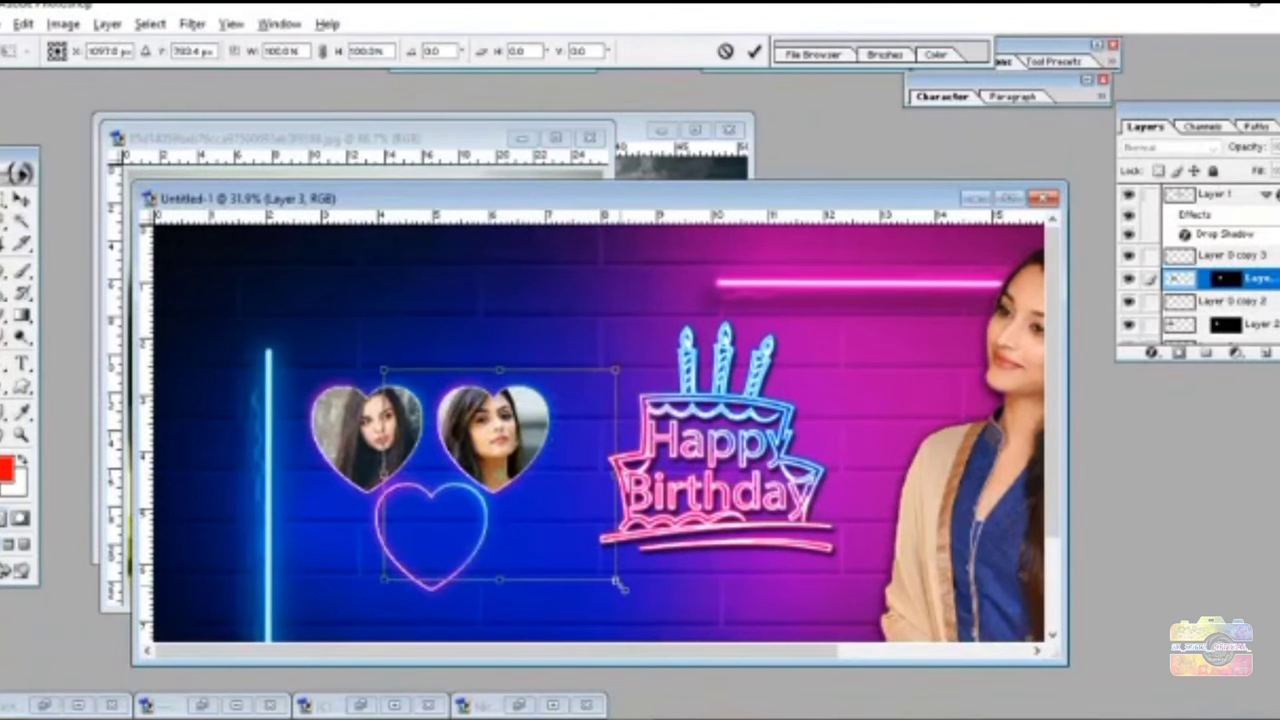
shift+drag(609, 543, 545, 463)
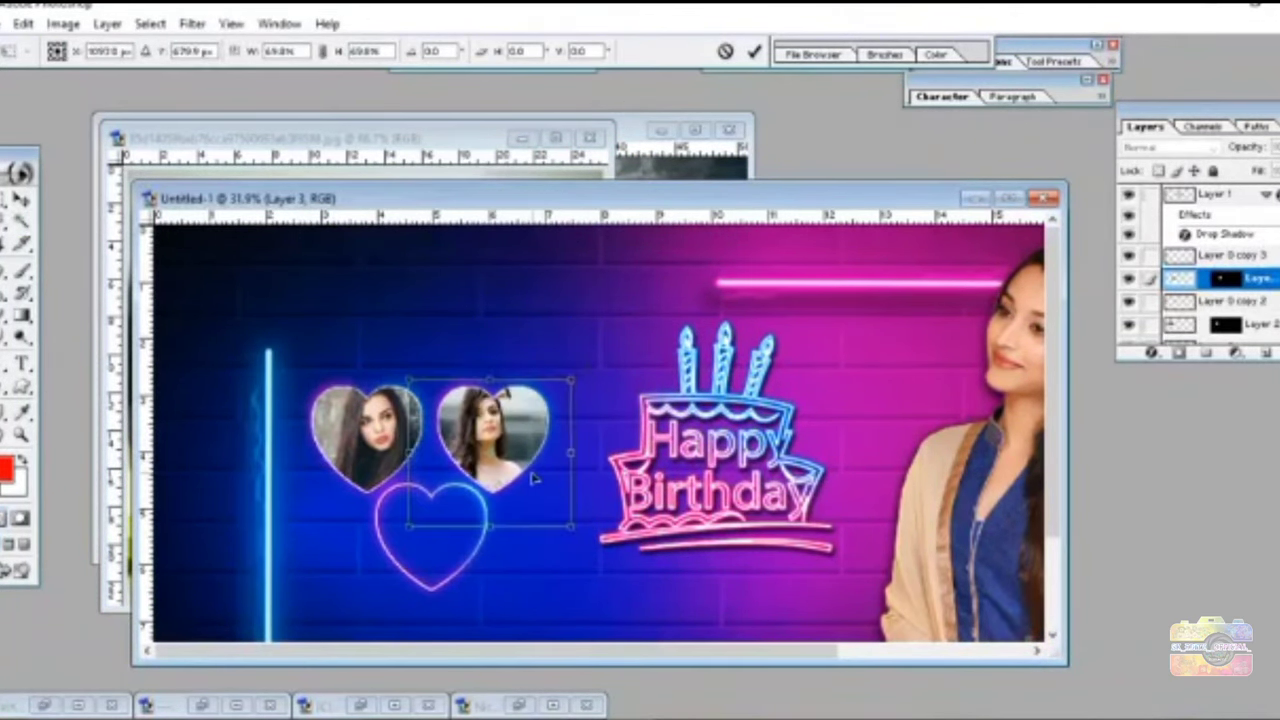
key(Return)
- Paste the girl-in-field photo into the lower heart and enlarge it to fill the shape
key(w)
key(ctrl+o)
key(Return)
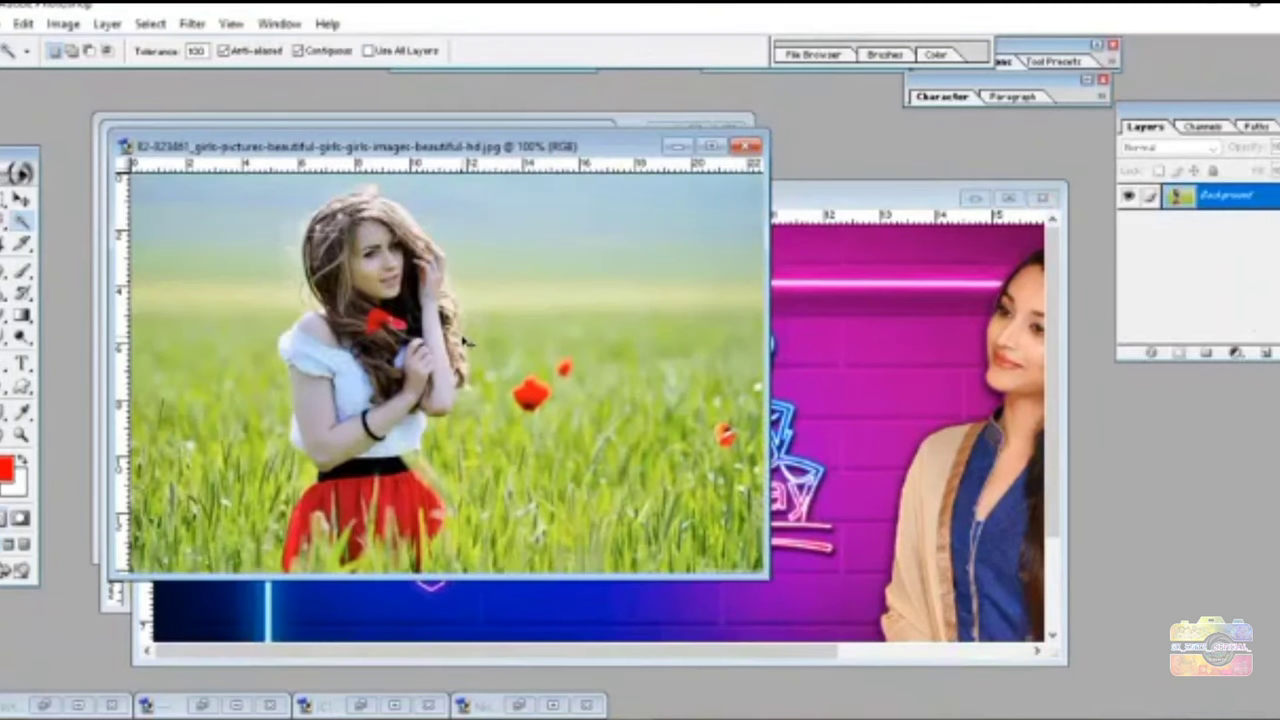
click(430, 605)
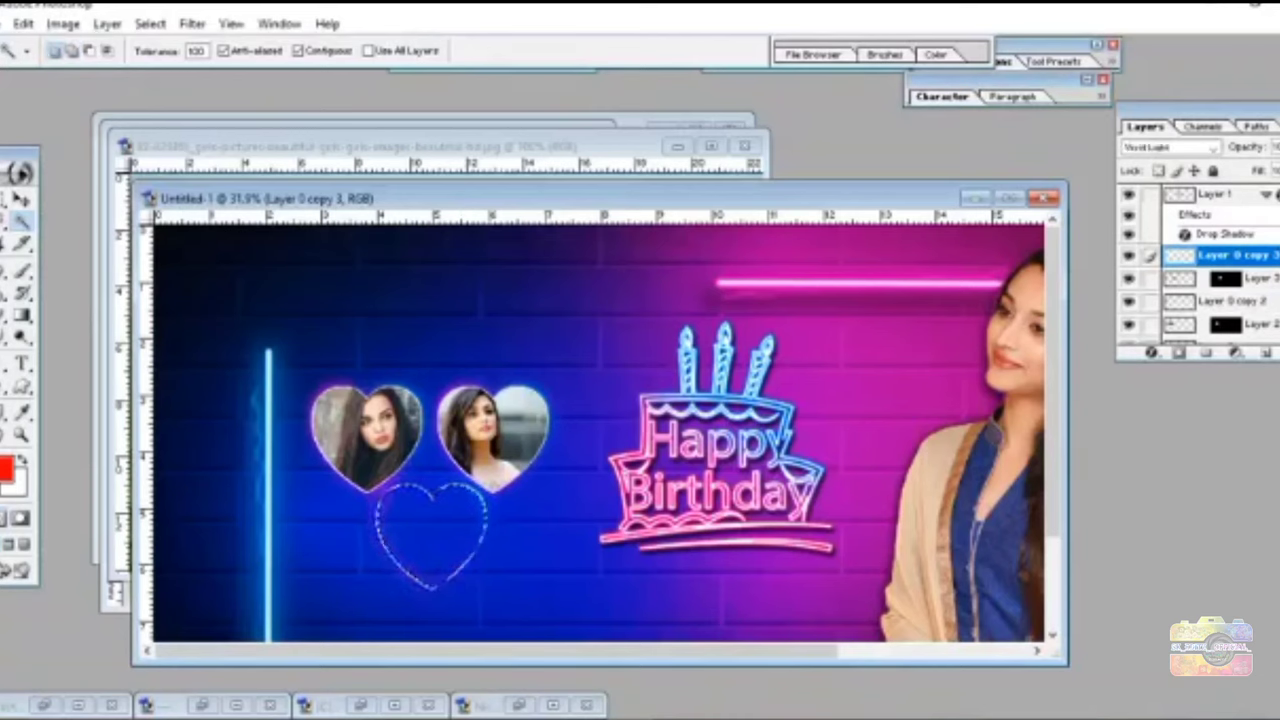
key(ctrl+shift+v)
key(ctrl+t)
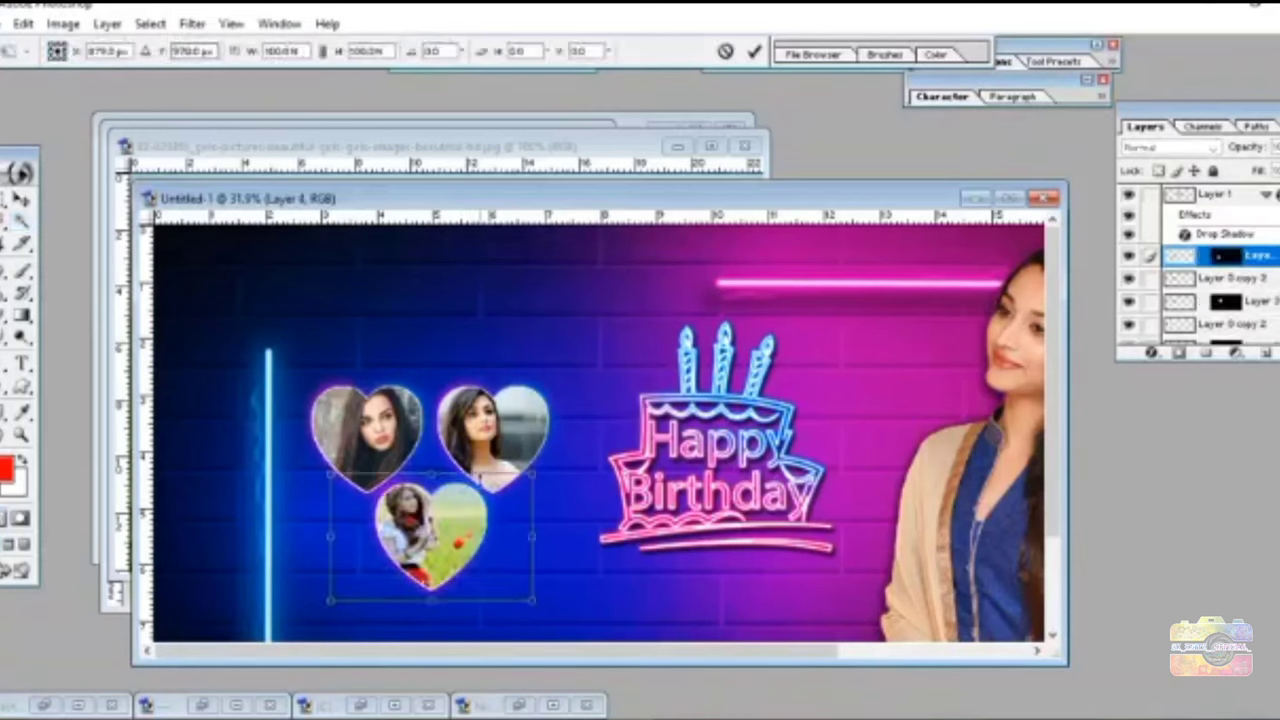
drag(480, 545, 494, 563)
key(Return)
- Add a drop shadow to the lower heart photo
click(1179, 352)
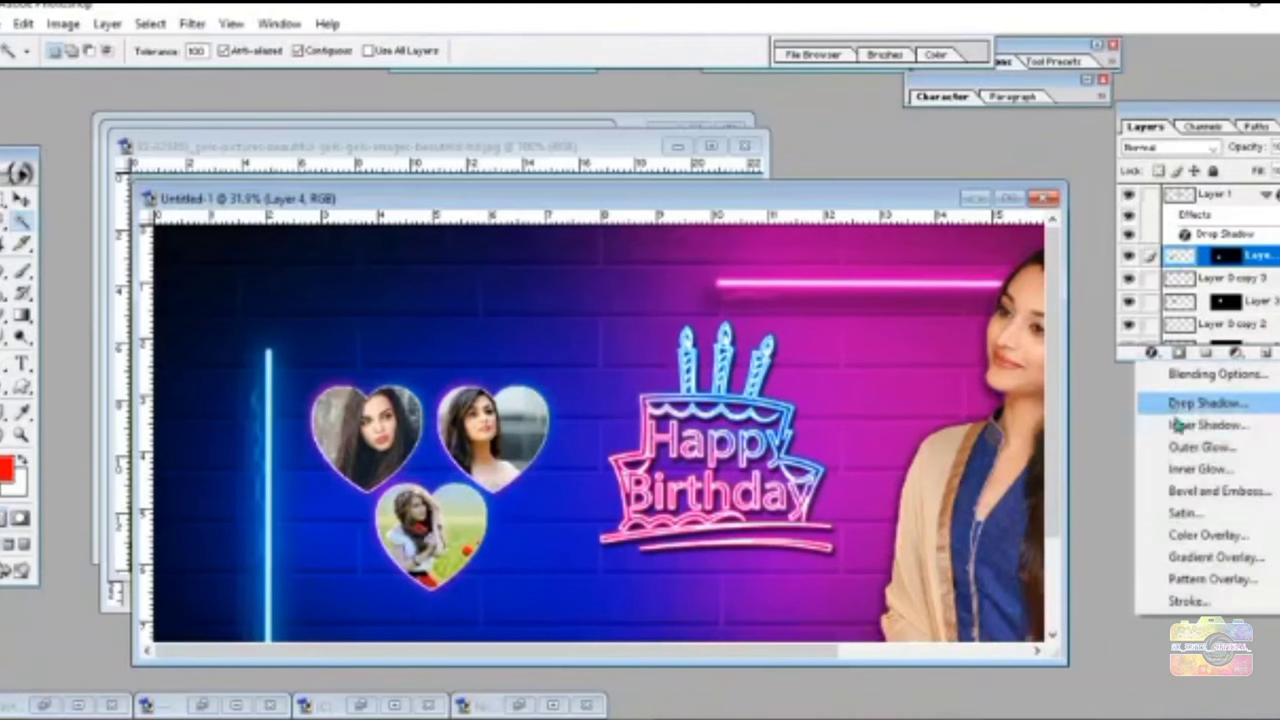
click(1170, 486)
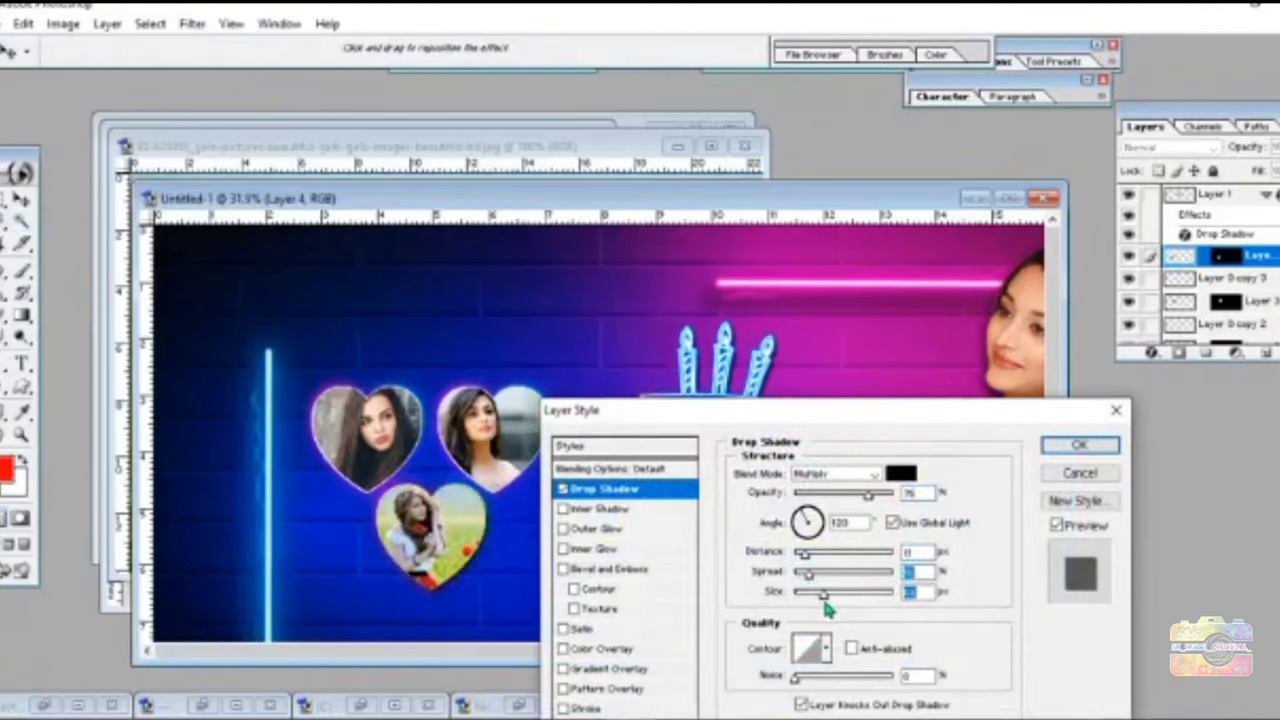
click(1079, 444)
scroll(1190, 290, down, 1)
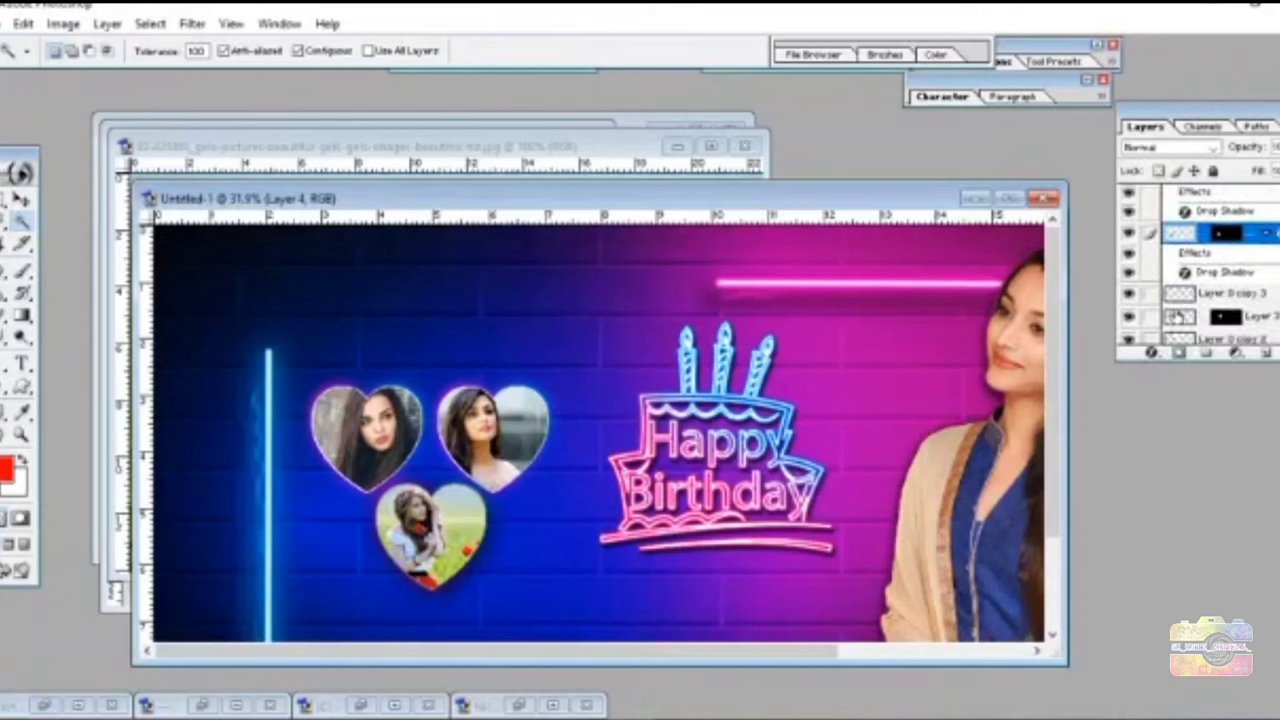
click(1180, 317)
click(1165, 295)
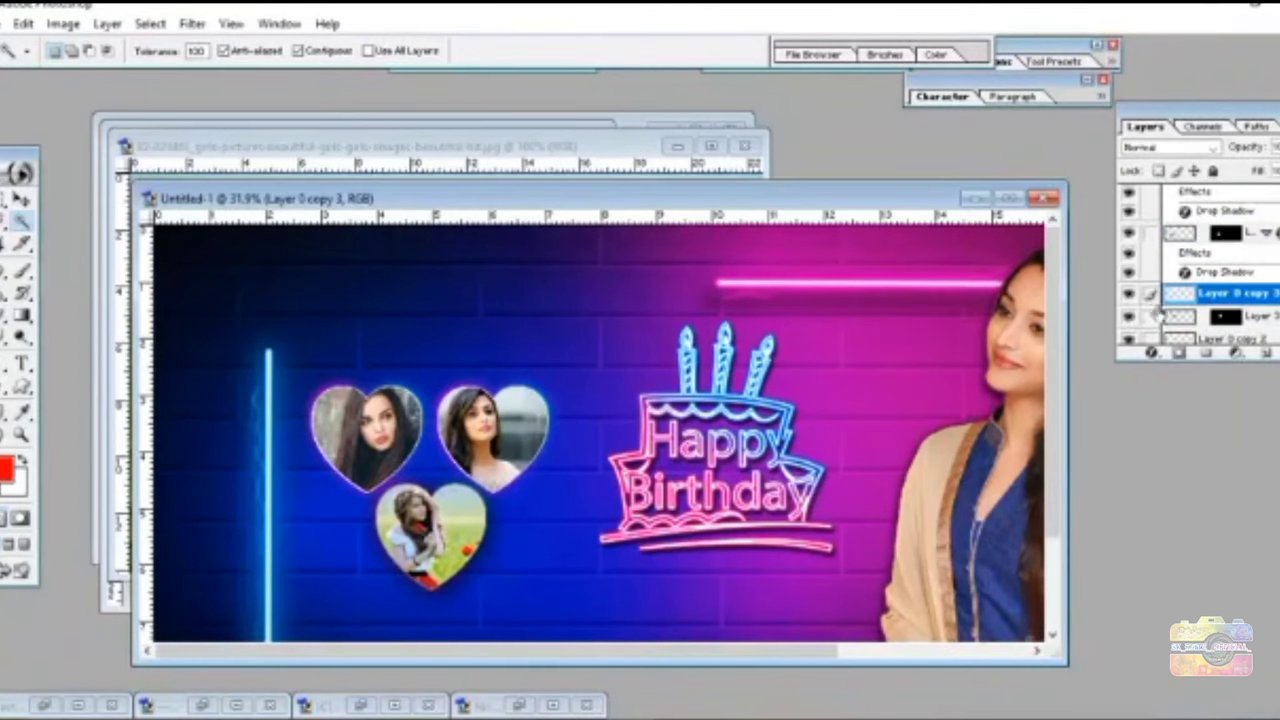
scroll(1150, 300, down, 2)
right_click(1133, 300)
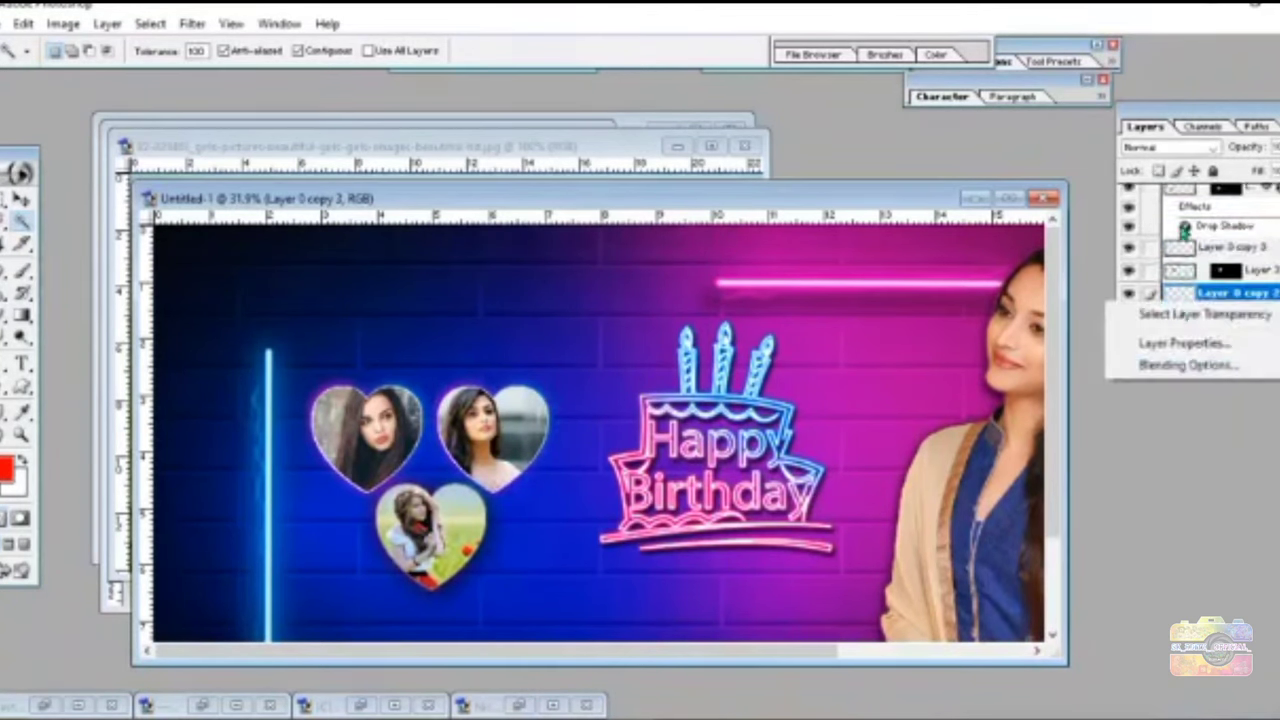
key(Escape)
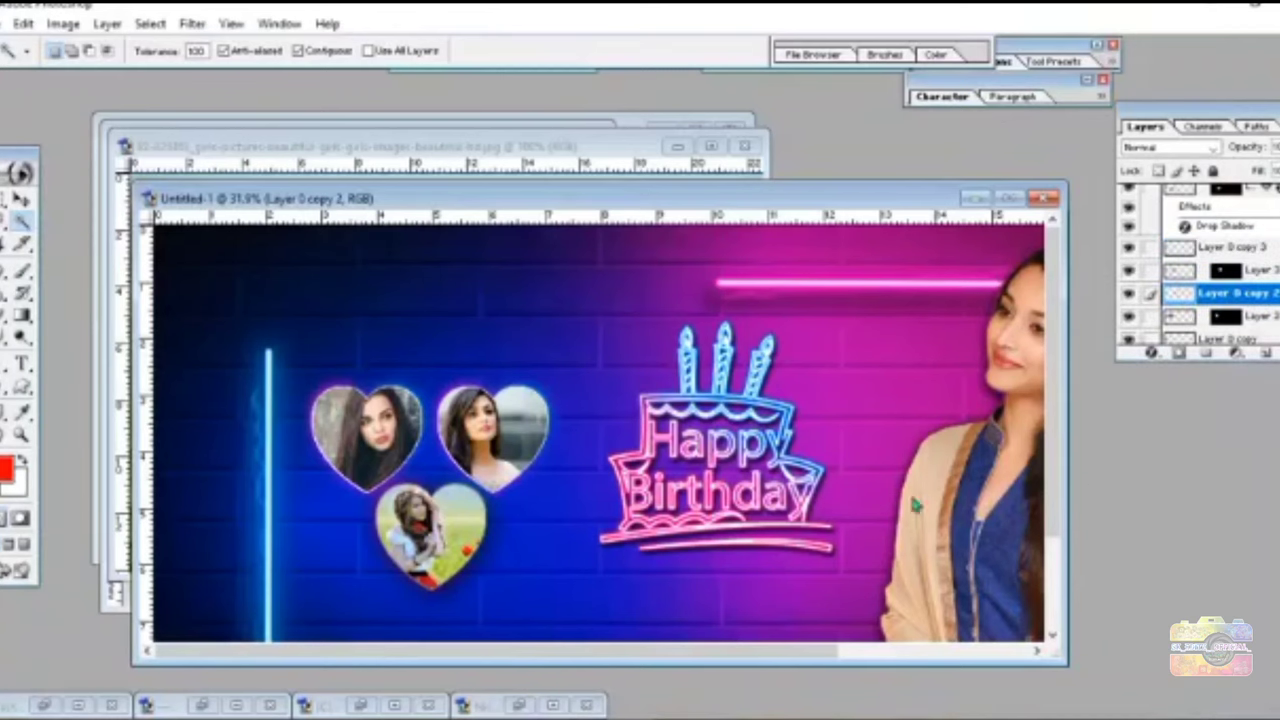
- Give the Layer 3 heart photo a larger drop shadow
click(1128, 270)
click(1190, 270)
click(1150, 353)
click(1180, 410)
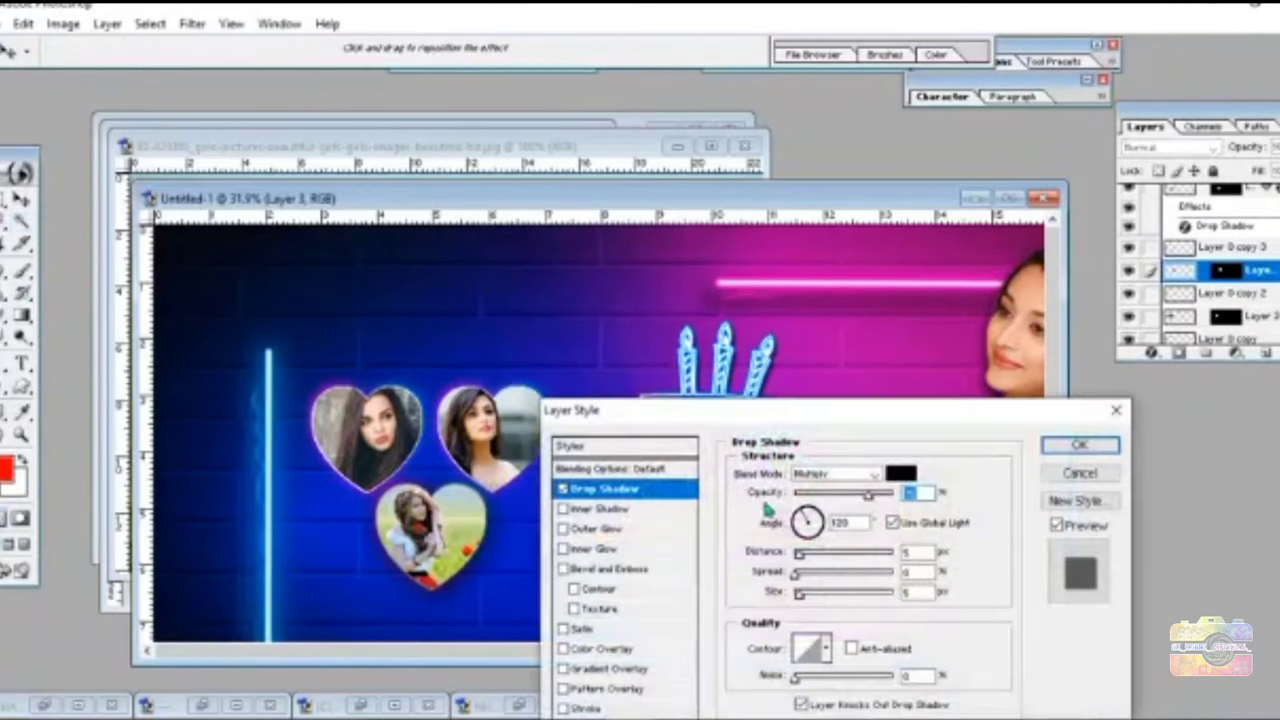
drag(808, 600, 813, 591)
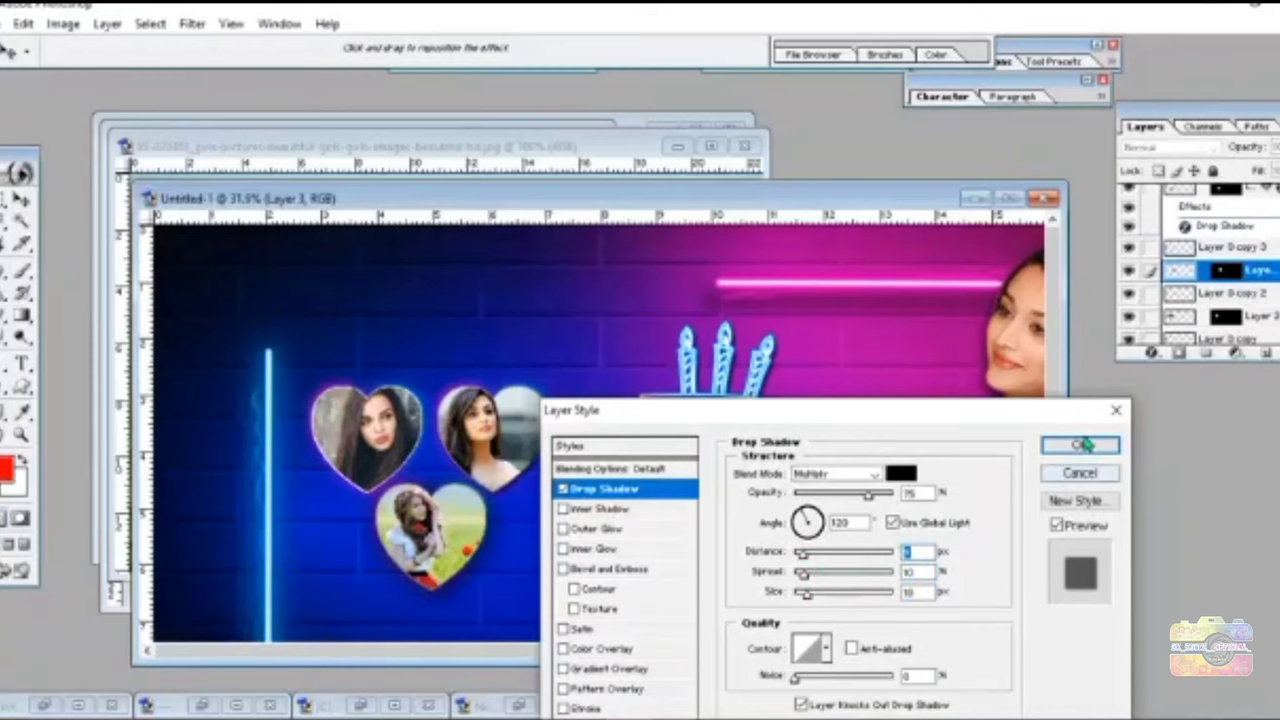
click(1083, 444)
- Give the Layer 2 heart photo a drop shadow with increased spread and size
click(1190, 316)
click(1150, 353)
click(1170, 403)
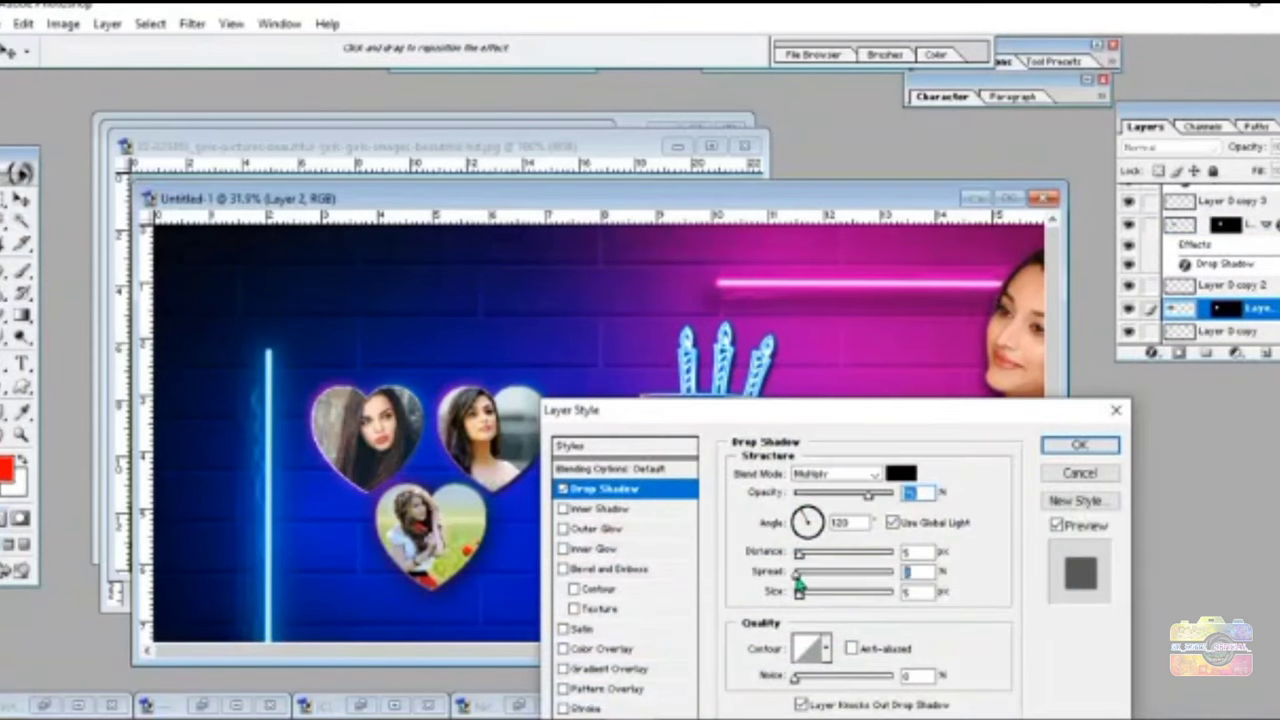
drag(799, 578, 811, 586)
key(Return)
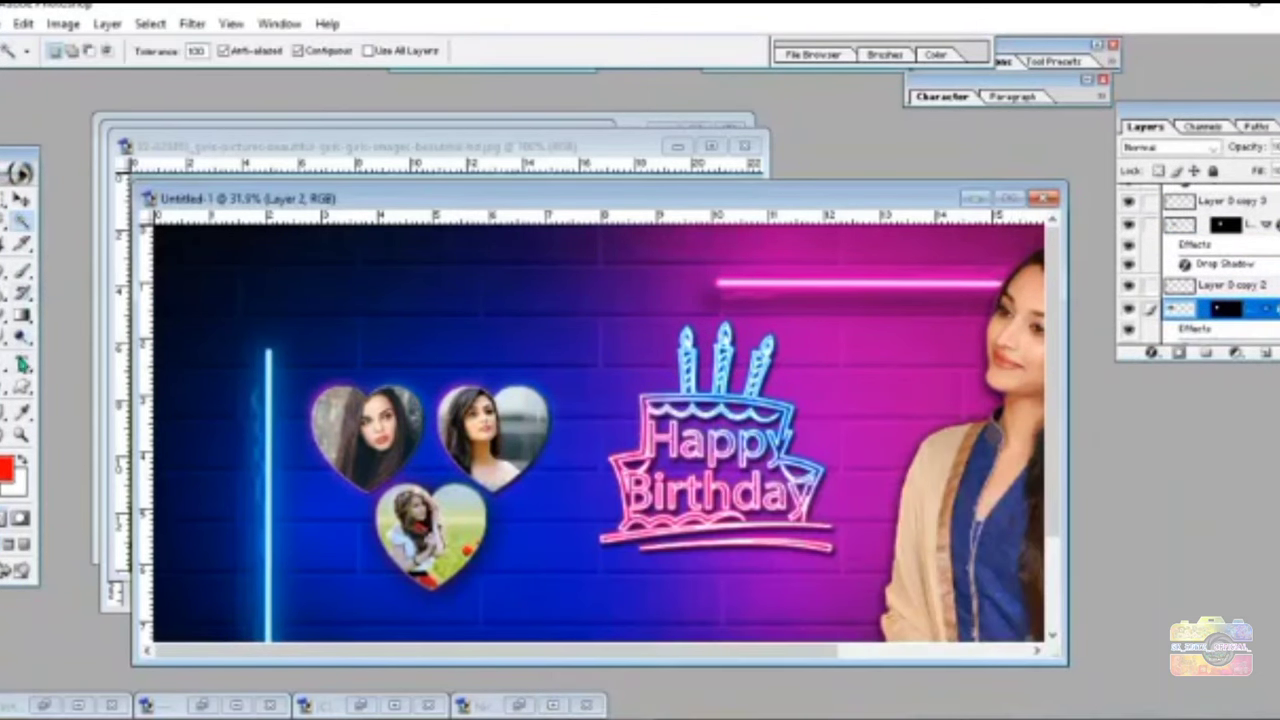
- Draw a text box below the Happy Birthday cake
key(t)
key(f)
drag(515, 470, 765, 532)
text(pri)
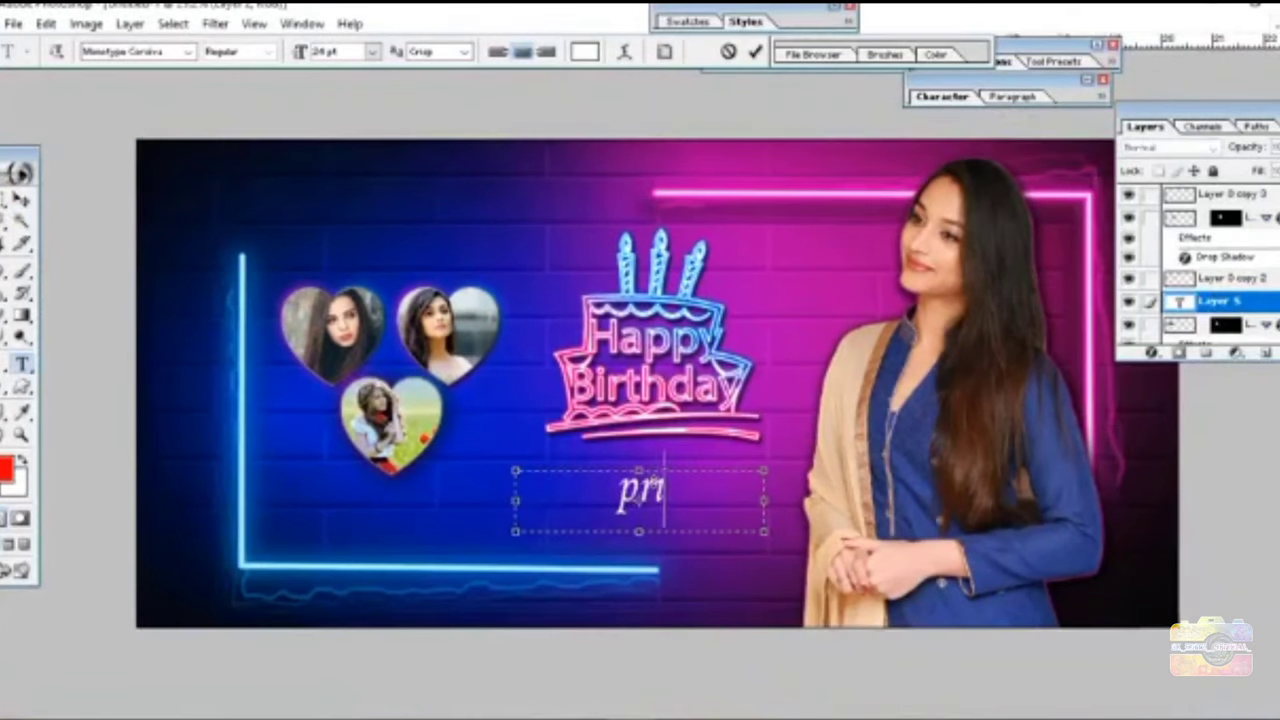
- Finish typing the name 'Priya' under the cake with a capital P and set its text colour
text(ya)
drag(597, 490, 620, 490)
text(P)
key(ctrl+a)
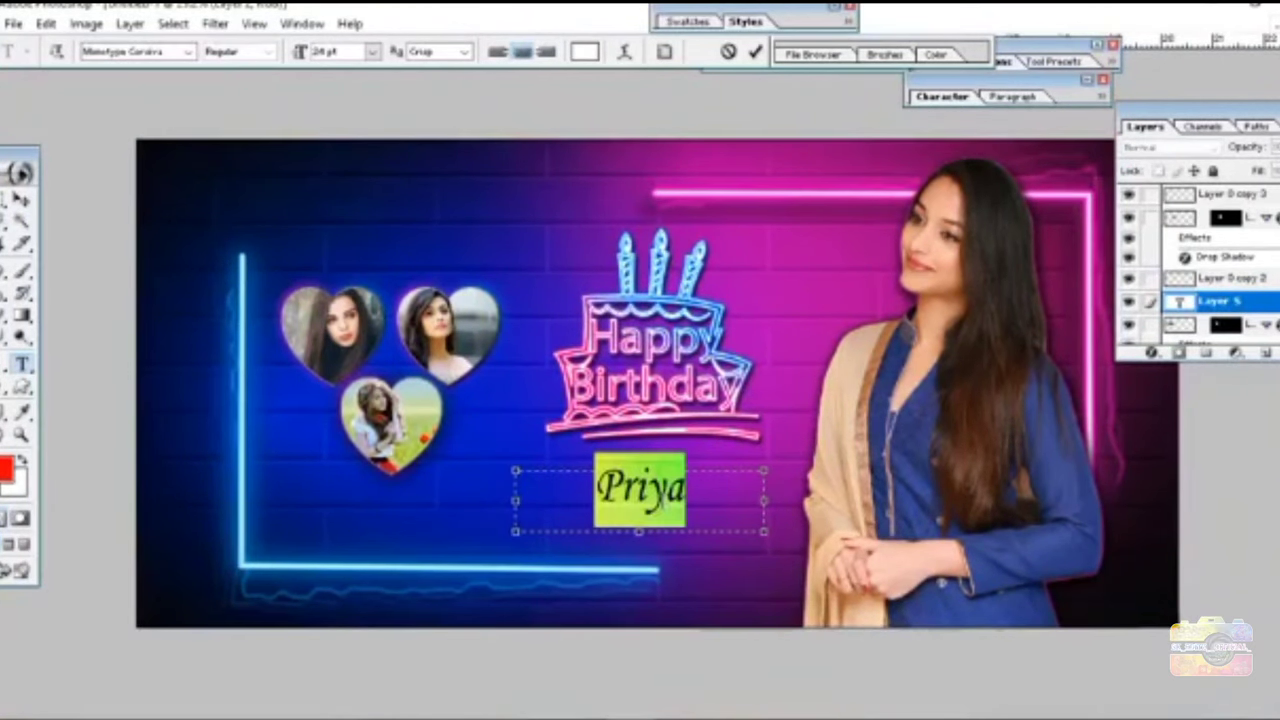
click(585, 51)
click(1224, 440)
- Add a gradient Stroke outline to Priya, with a saturated blue left gradient stop
click(1152, 352)
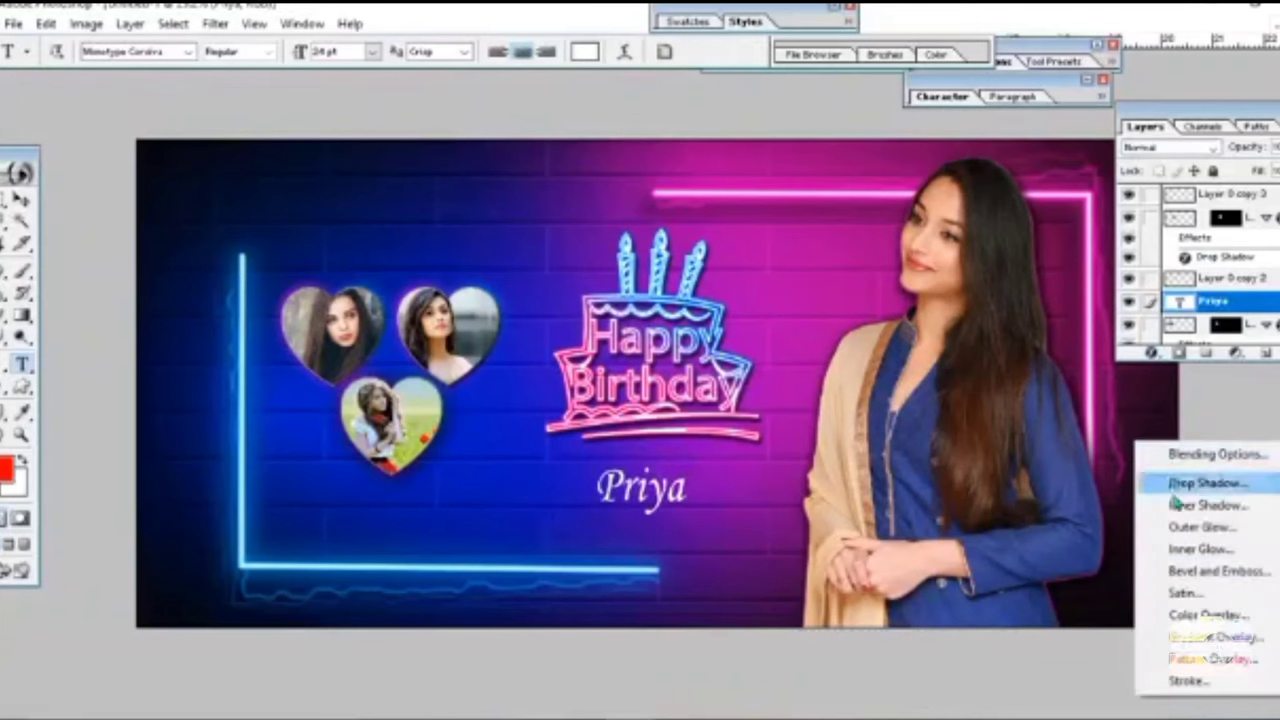
click(1175, 679)
click(1068, 388)
click(1072, 425)
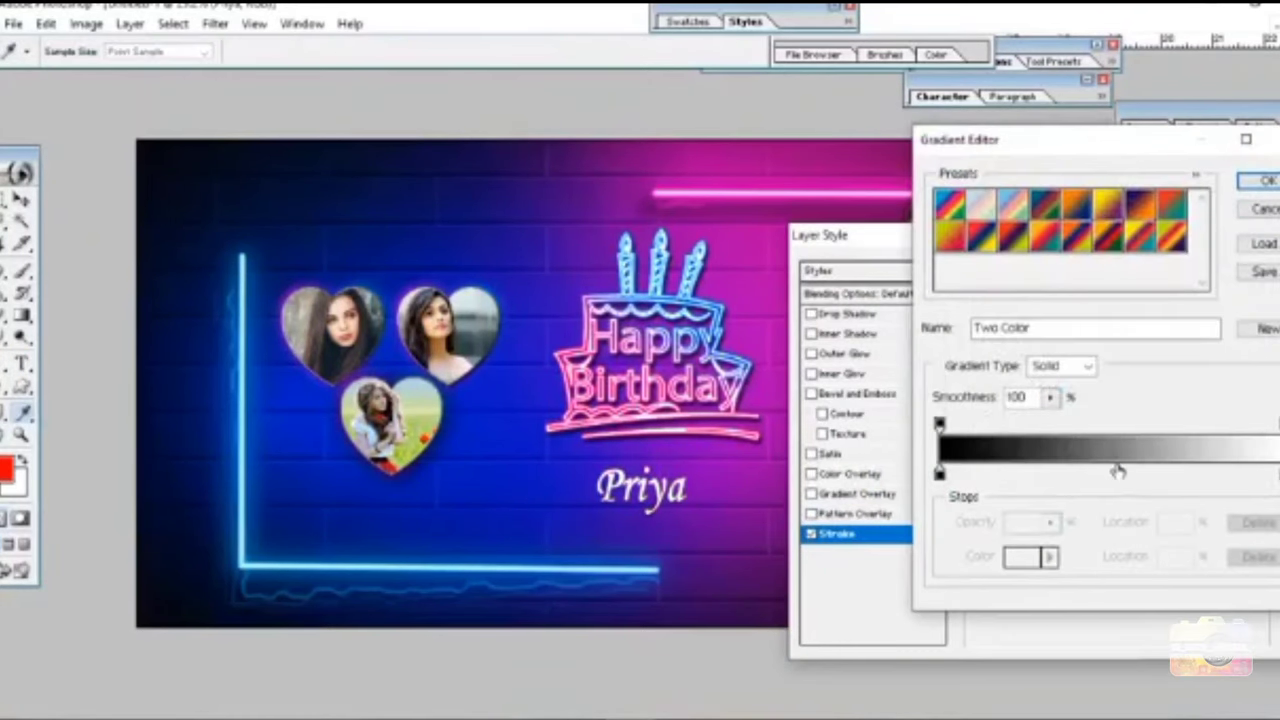
click(950, 480)
double_click(950, 480)
click(698, 277)
click(1050, 450)
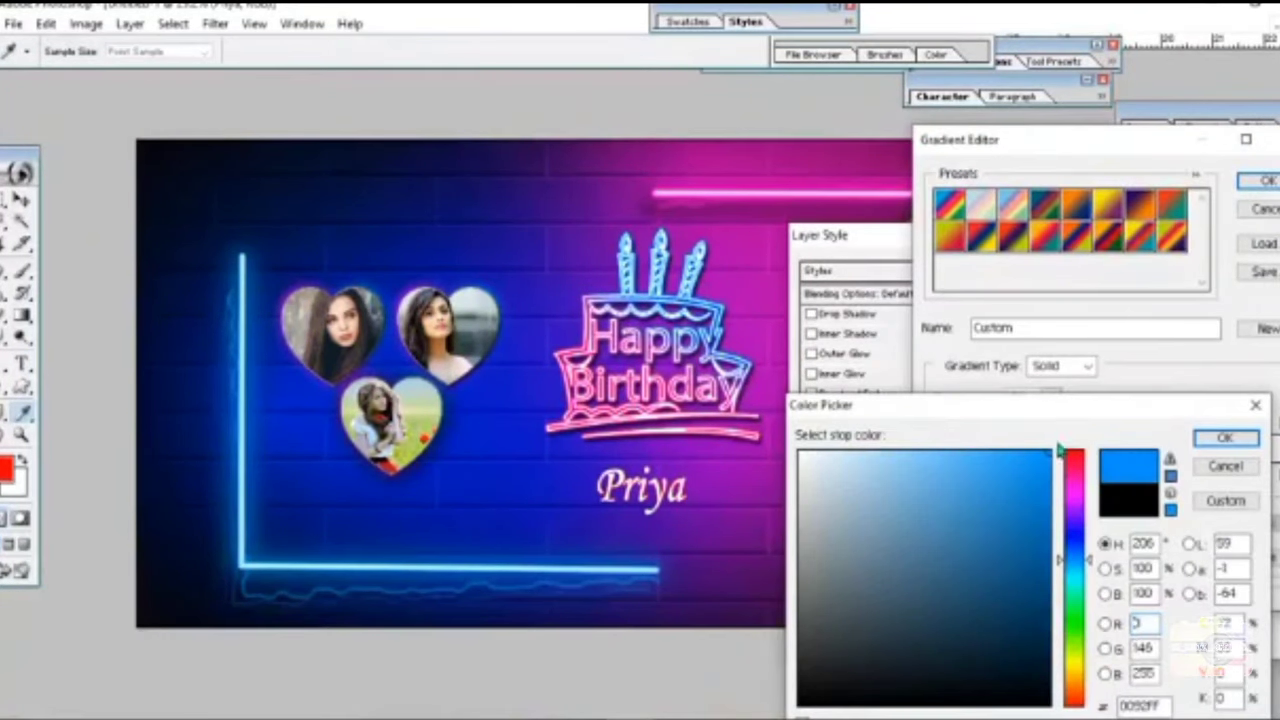
click(1224, 438)
- Make the gradient's middle stop purple and right stop white, add an enlarged Drop Shadow, then apply
click(560, 400)
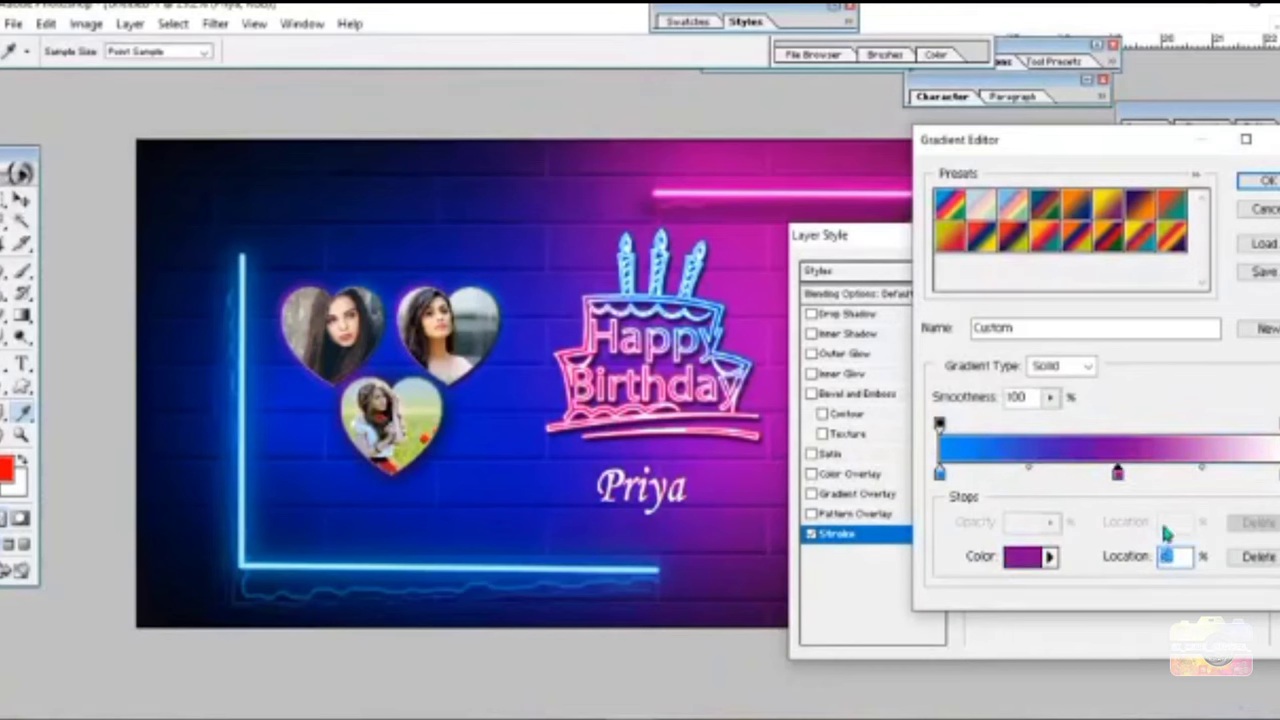
click(1036, 558)
click(1045, 466)
click(1223, 434)
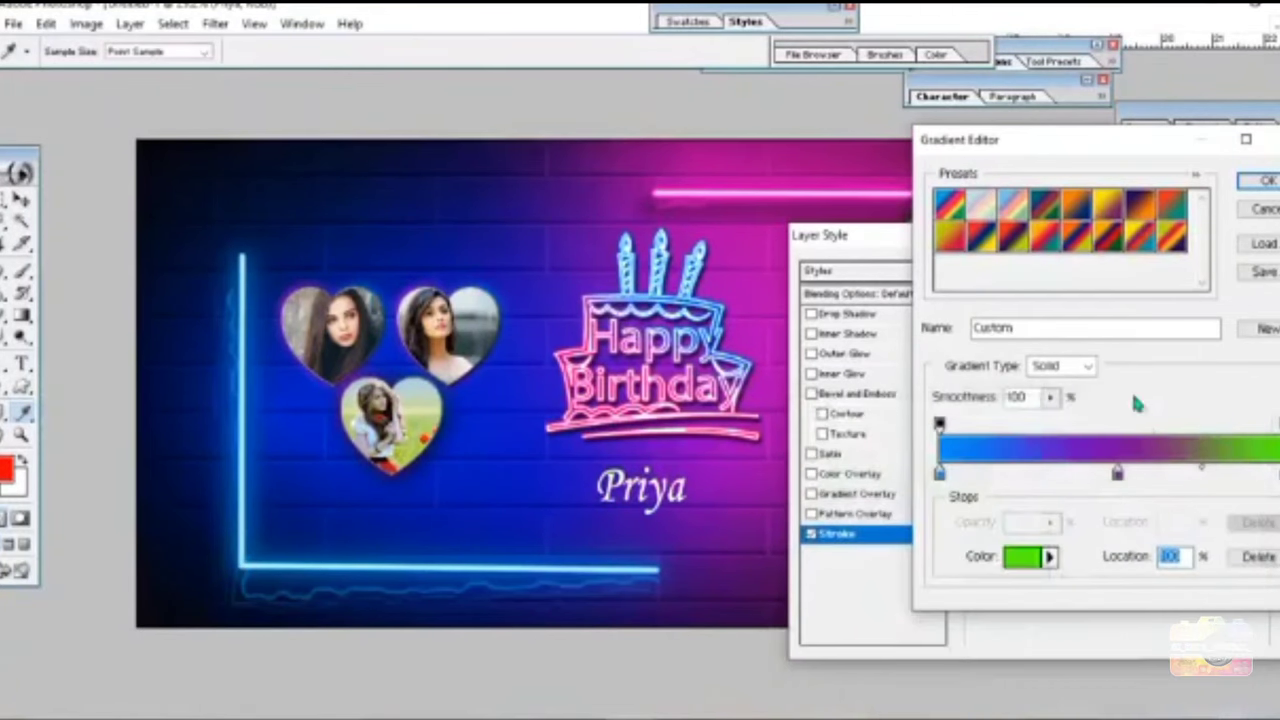
drag(1117, 472, 1106, 474)
double_click(1275, 472)
click(803, 455)
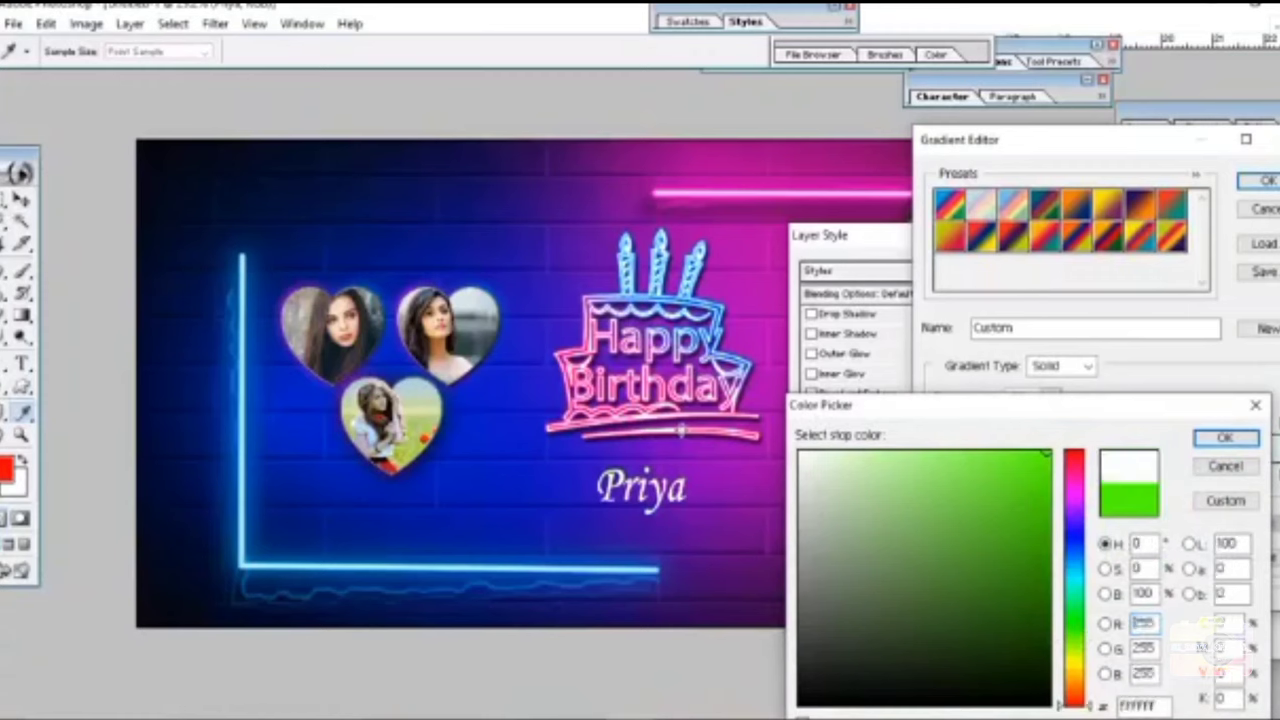
click(1223, 437)
click(1266, 183)
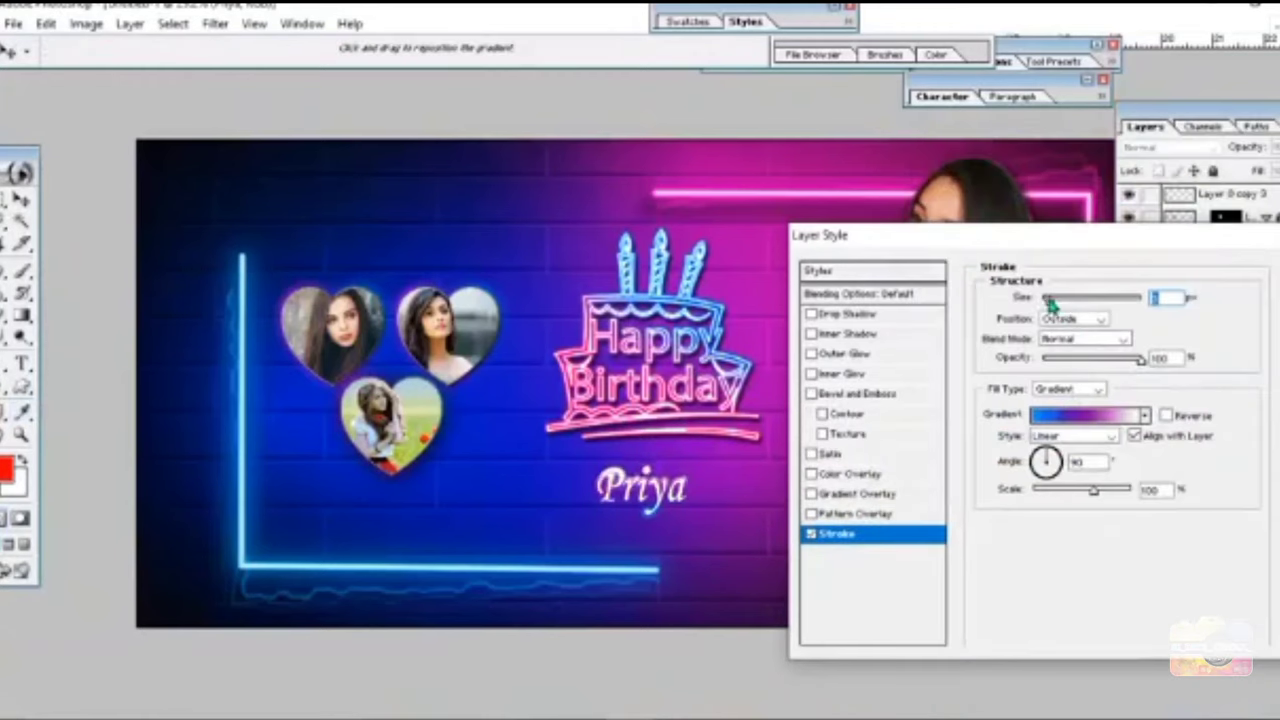
click(845, 313)
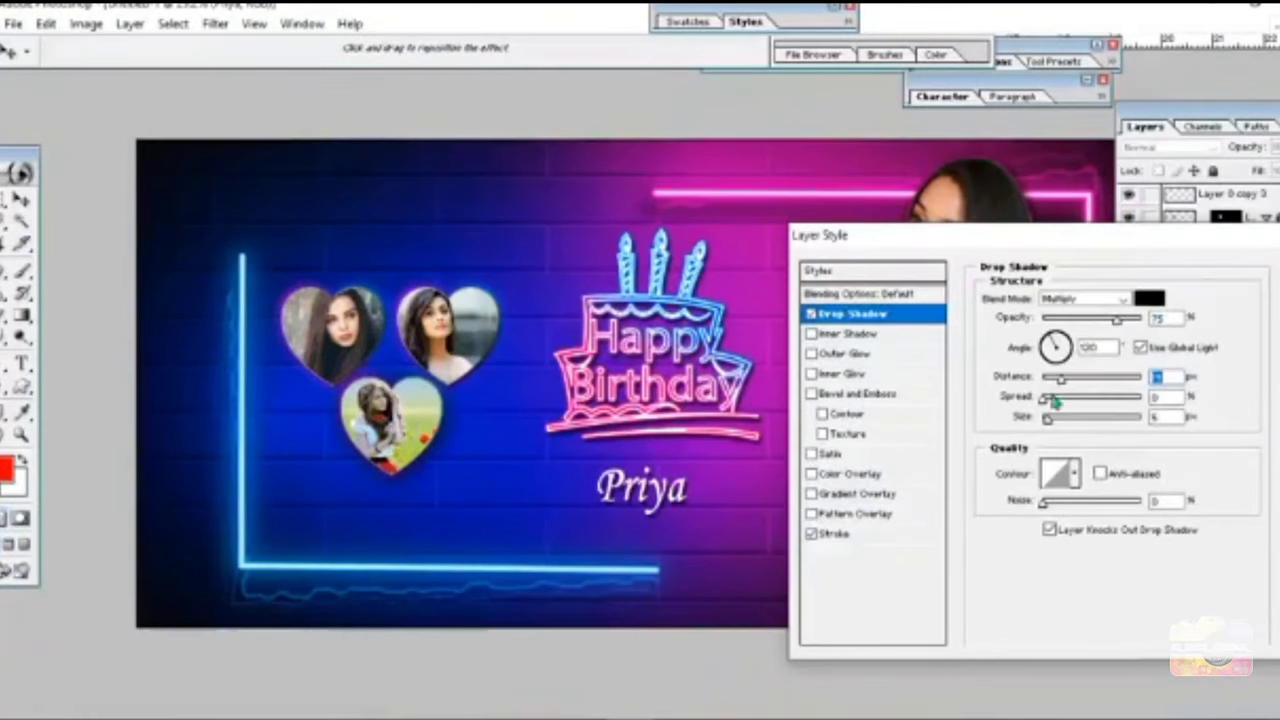
drag(1049, 418, 1072, 419)
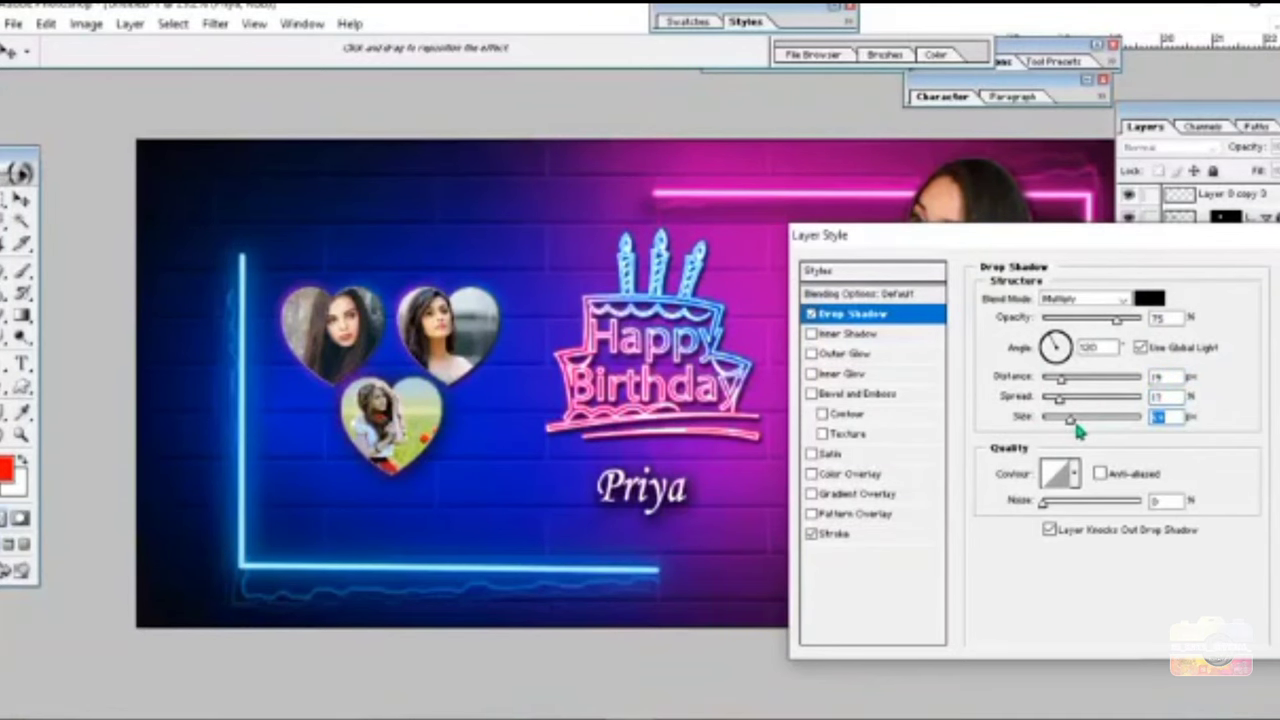
key(Return)
- Duplicate the Priya caption above the three heart photos and retype it as 'Friends:'
click(21, 199)
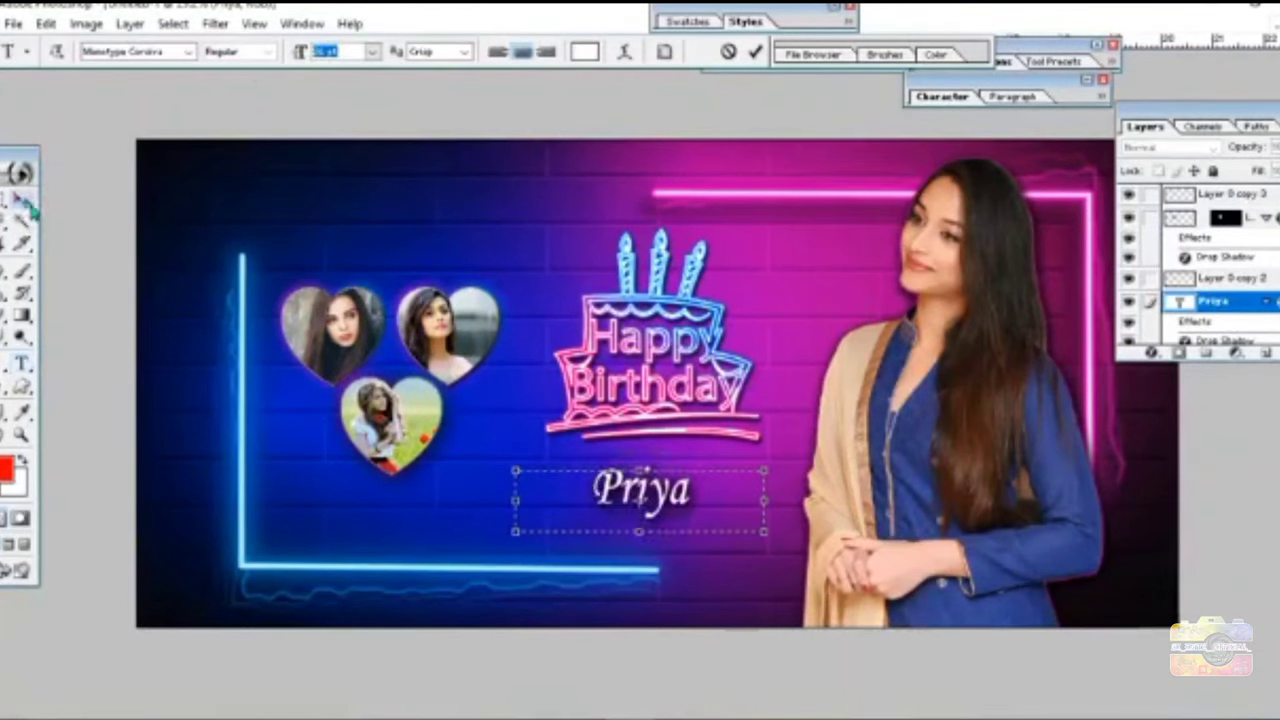
drag(652, 492, 384, 264)
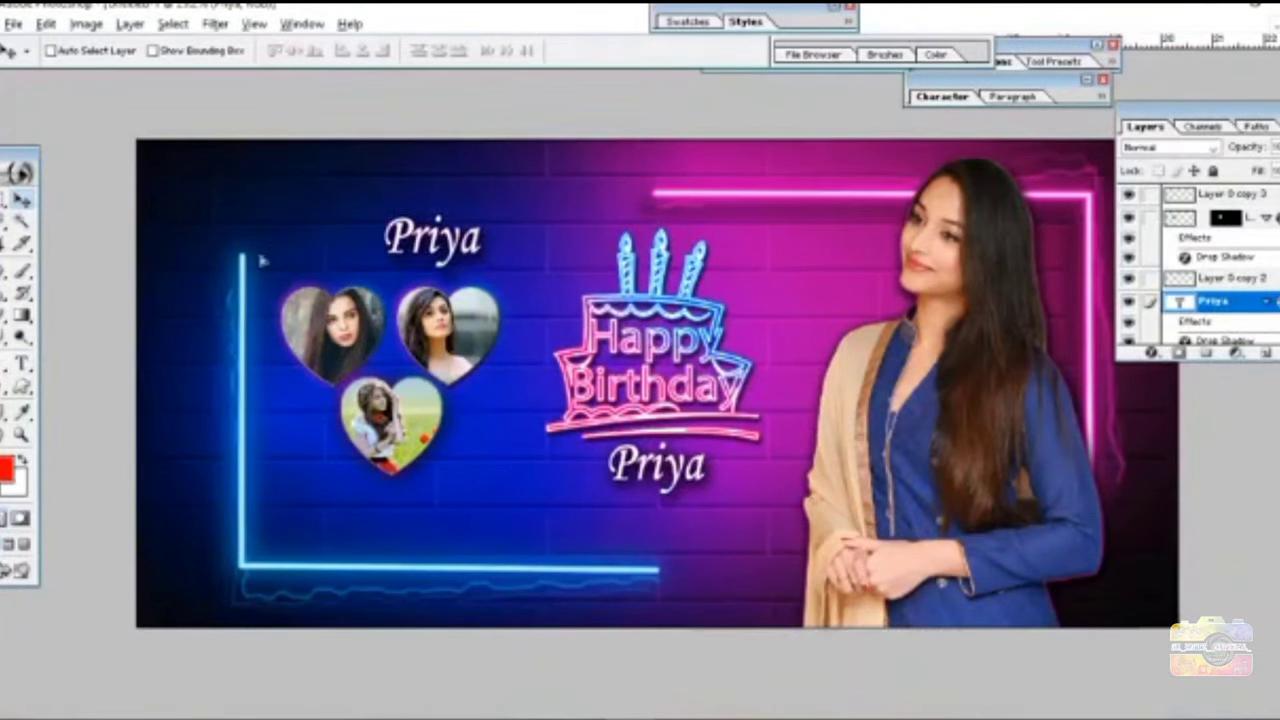
key(t)
click(374, 255)
key(ctrl+a)
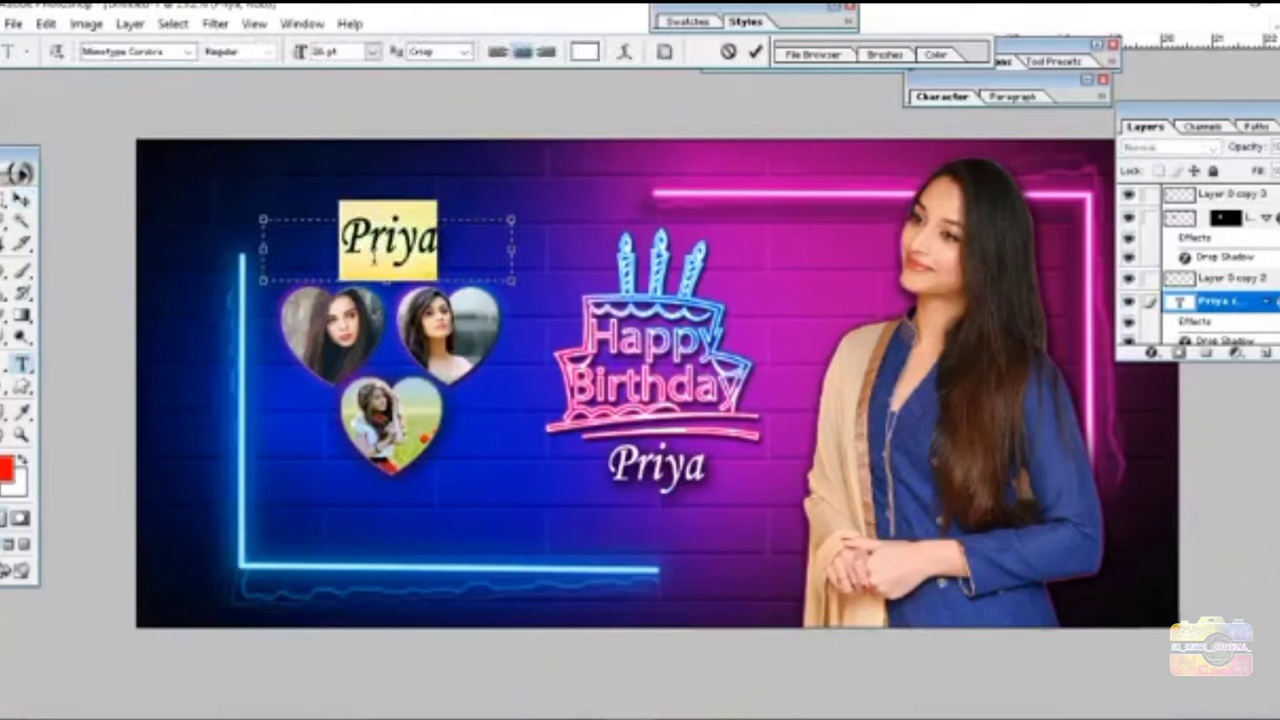
text(f)
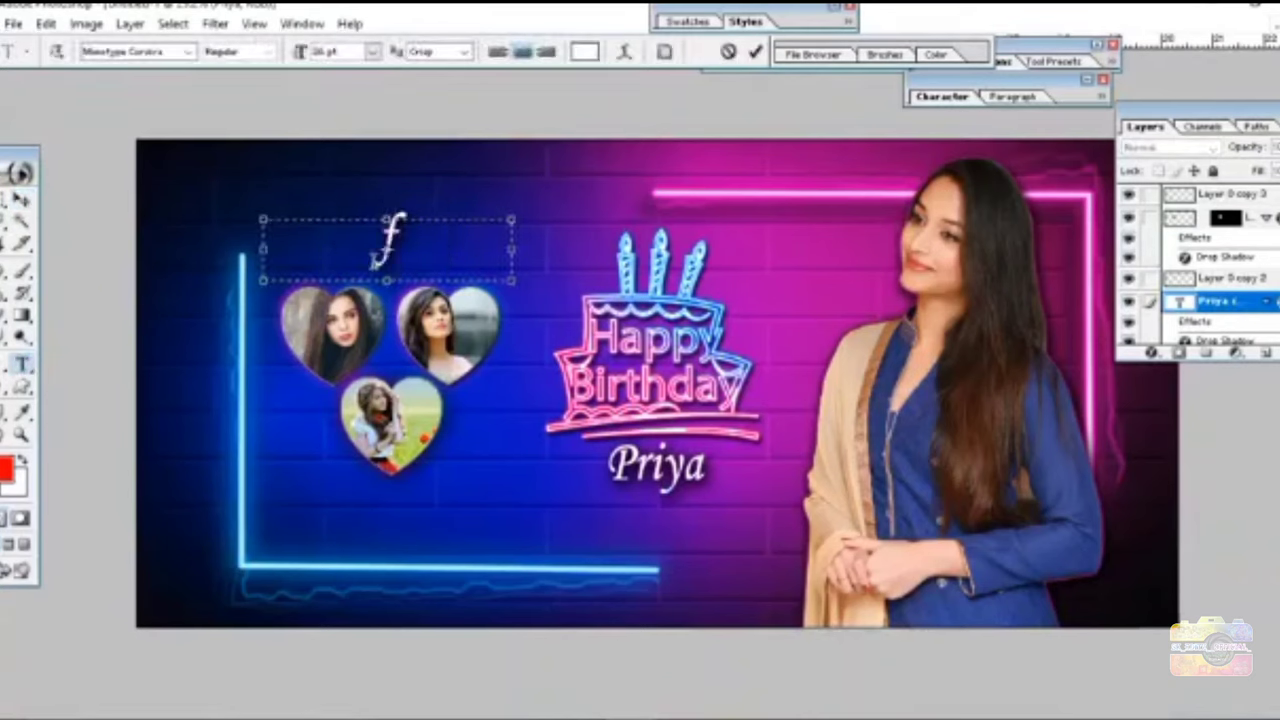
text(riend)
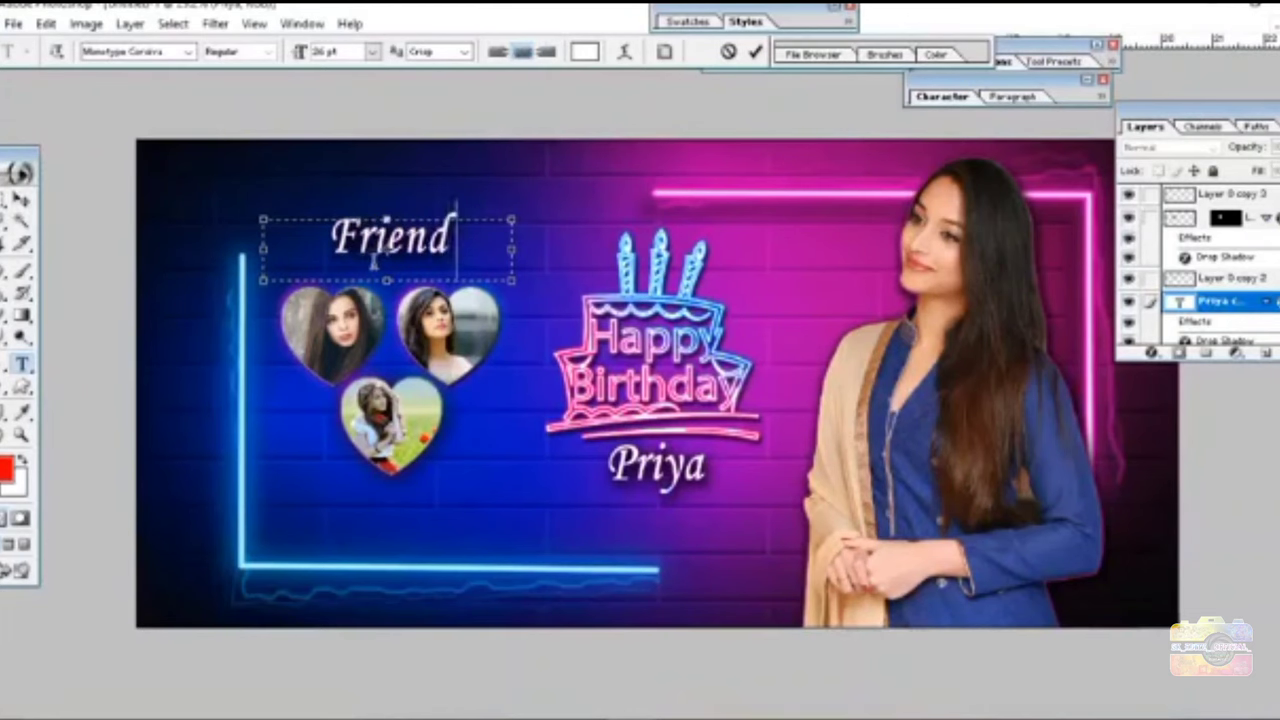
text(s:)
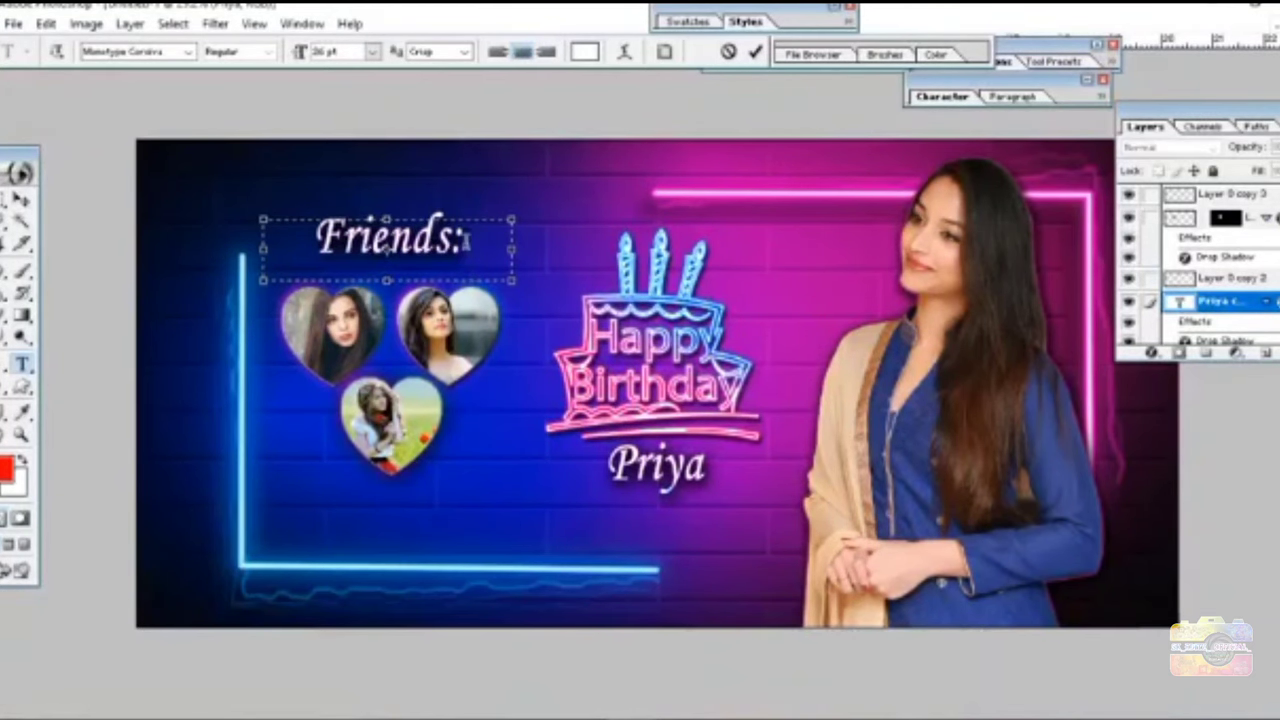
click(24, 215)
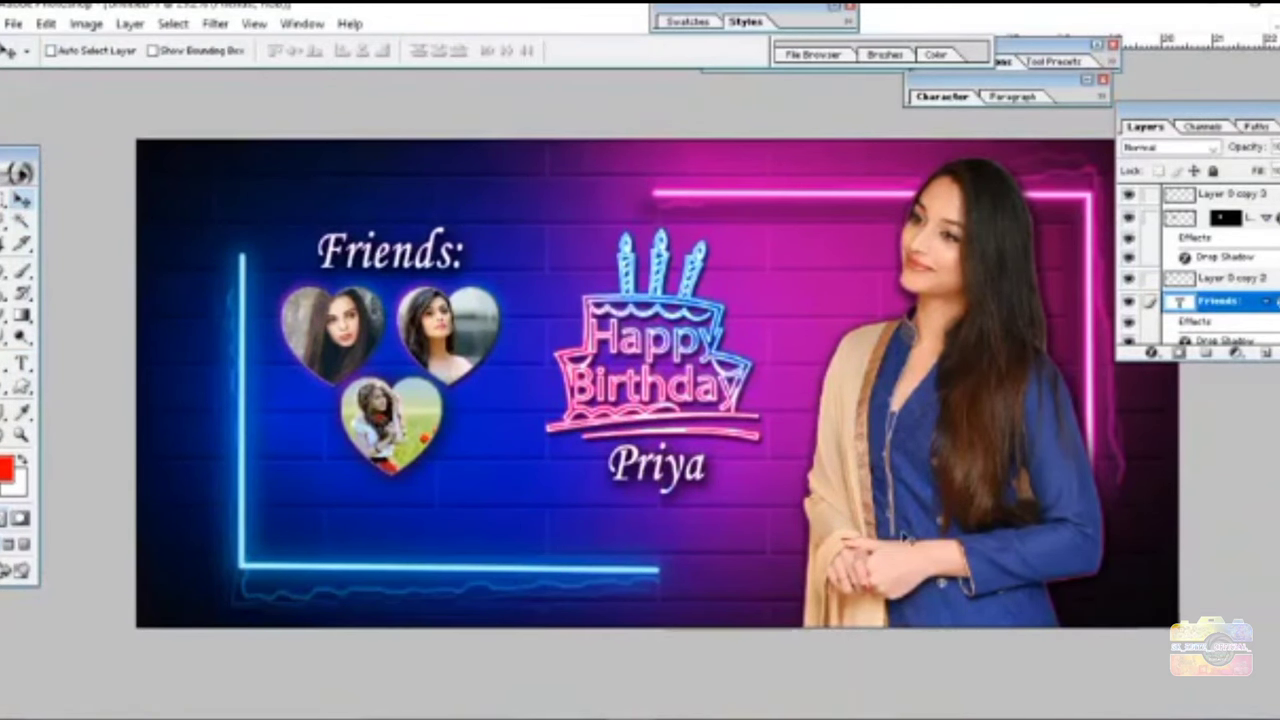